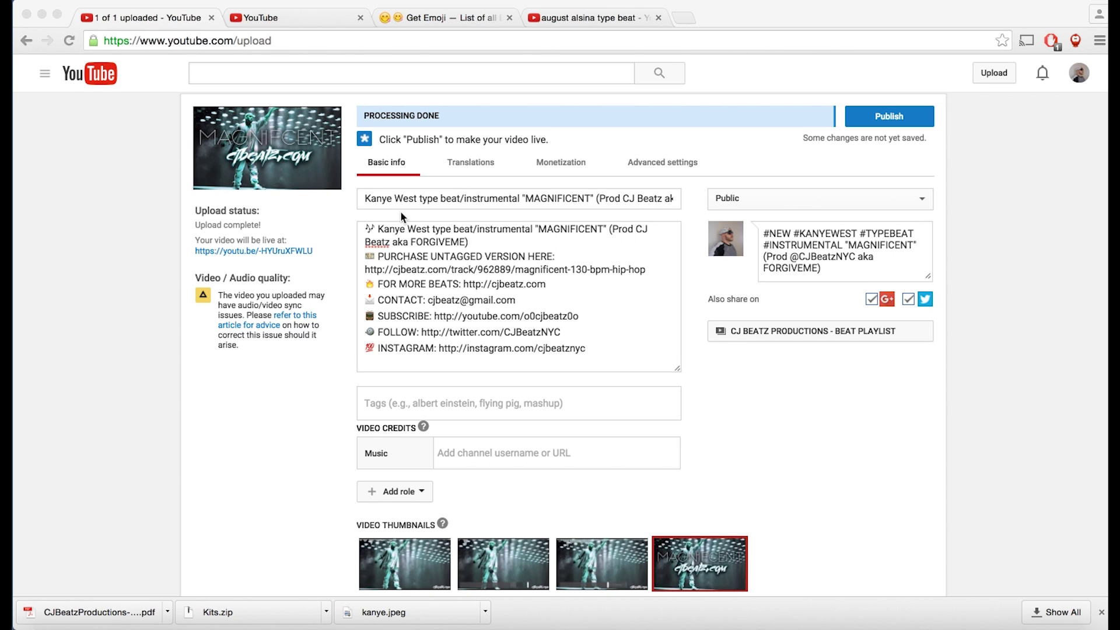
Step: Look at the Get Emoji site as a source of description icons and return to the video upload page
left_click(385, 202)
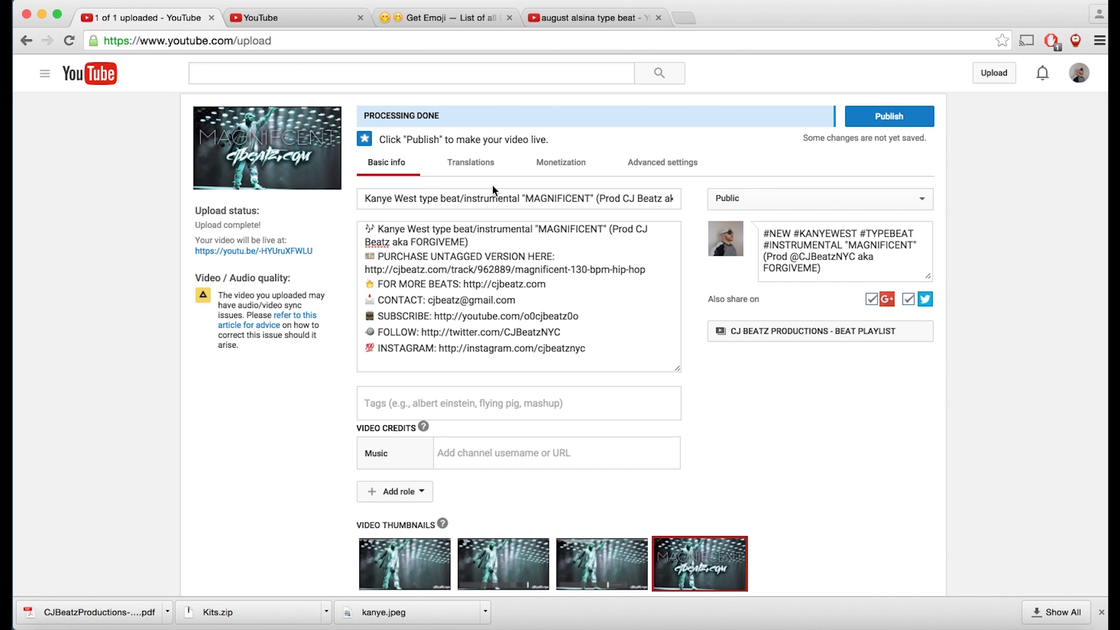
left_click(426, 17)
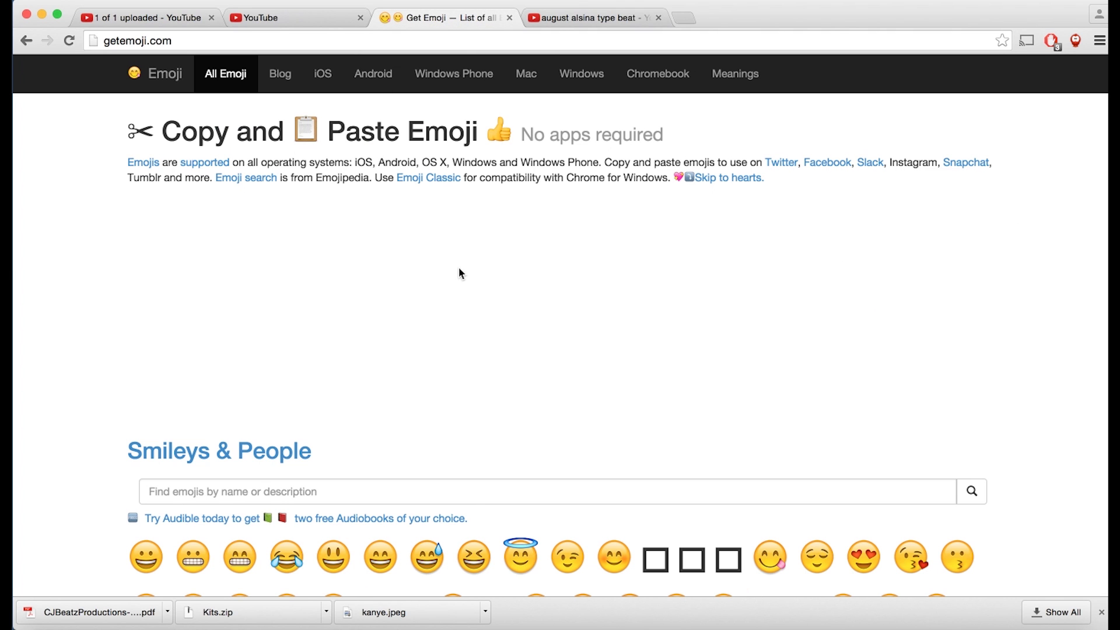
left_click(140, 17)
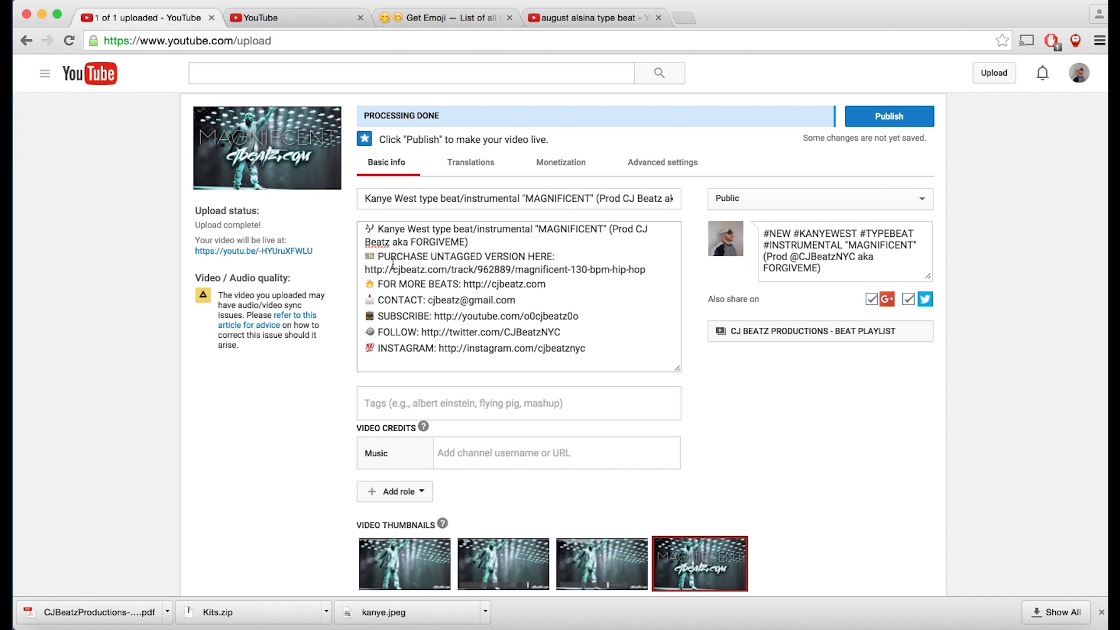
scroll(392, 295, "up", 2)
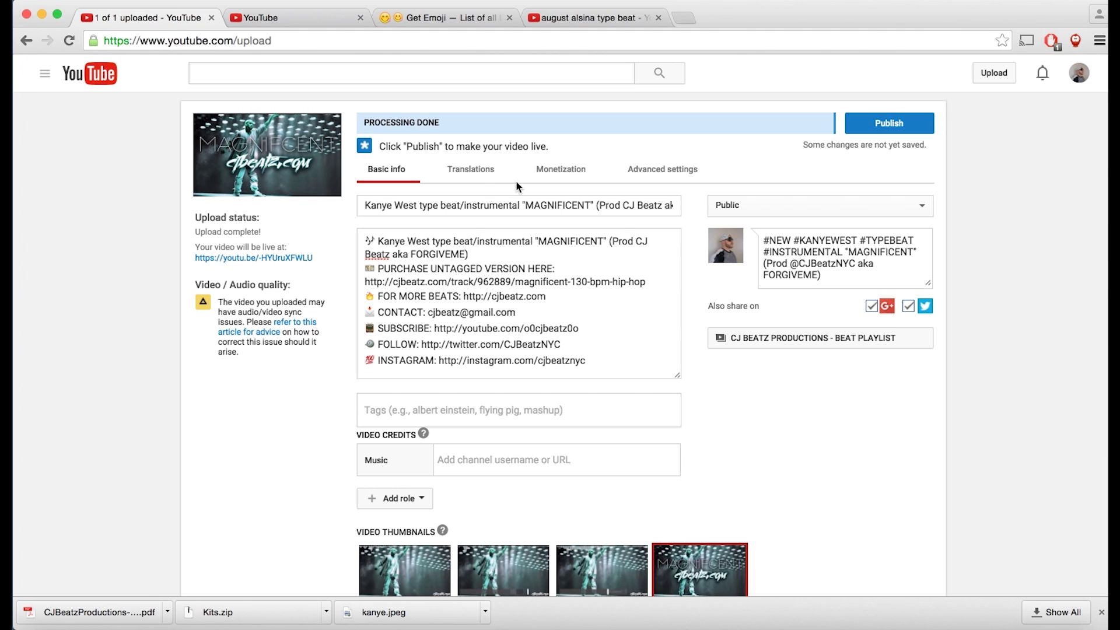
Step: Review the video's monetization settings and ad formats, and return to its basic info
left_click(557, 175)
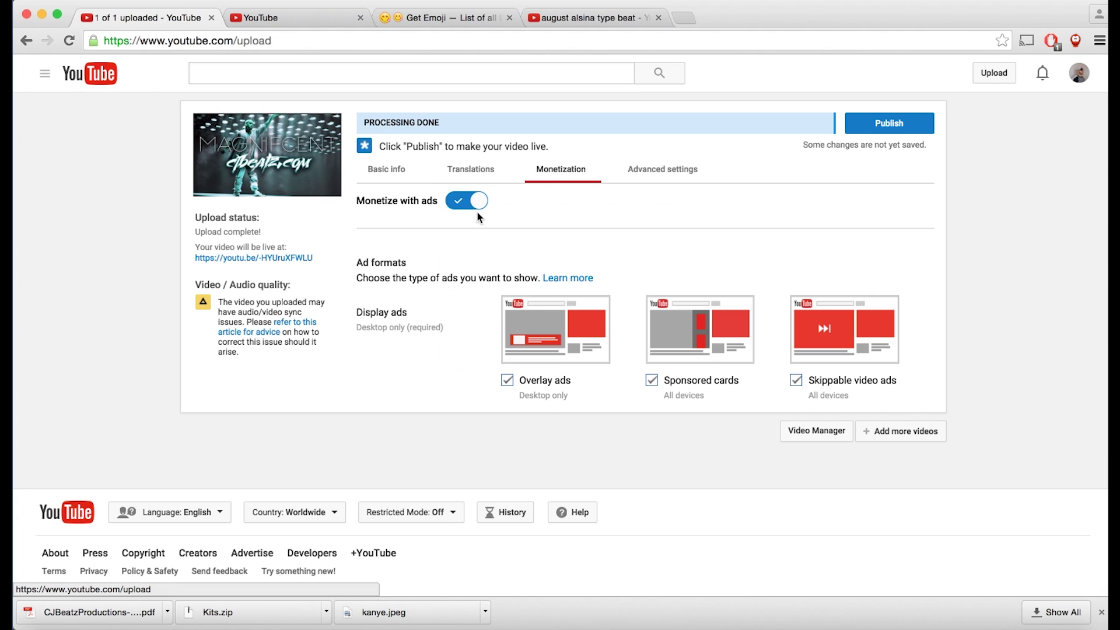
left_click(387, 175)
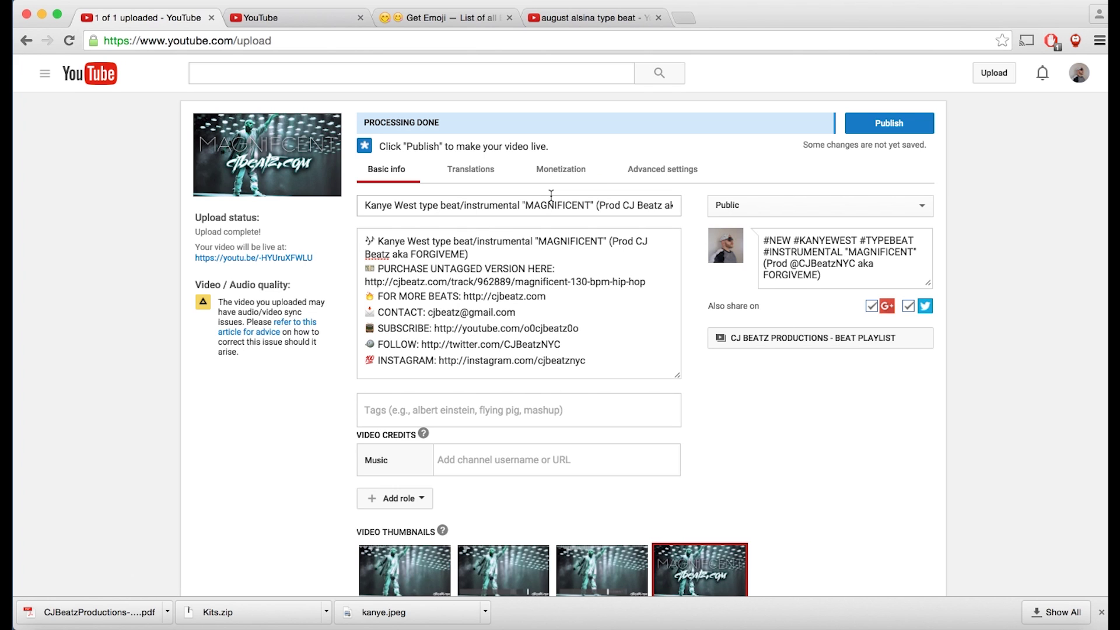
left_click(565, 248)
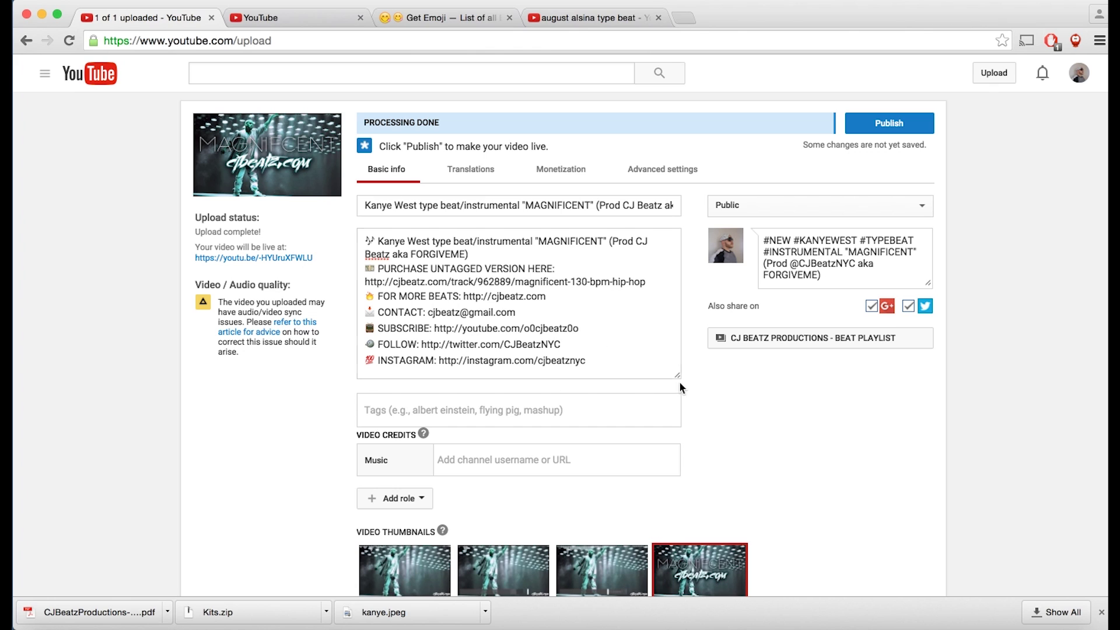
Step: Enlarge the description box and add an "extra tags:" line below the Instagram link
left_click_drag(678, 377, 687, 432)
left_click(456, 393)
key("Return")
type("ex")
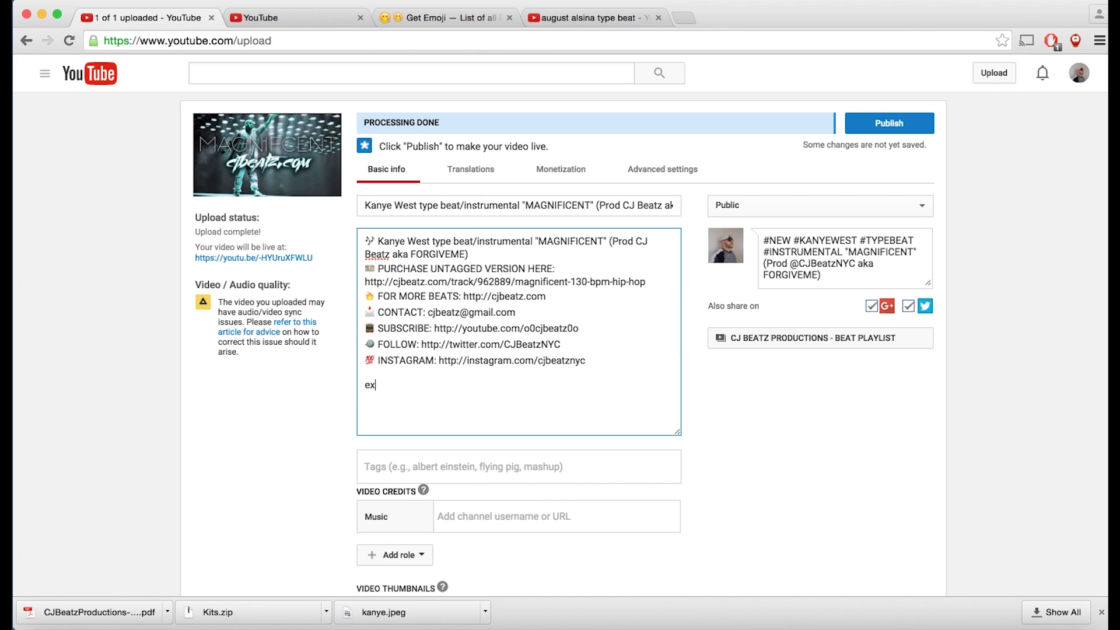
type("tra tags:")
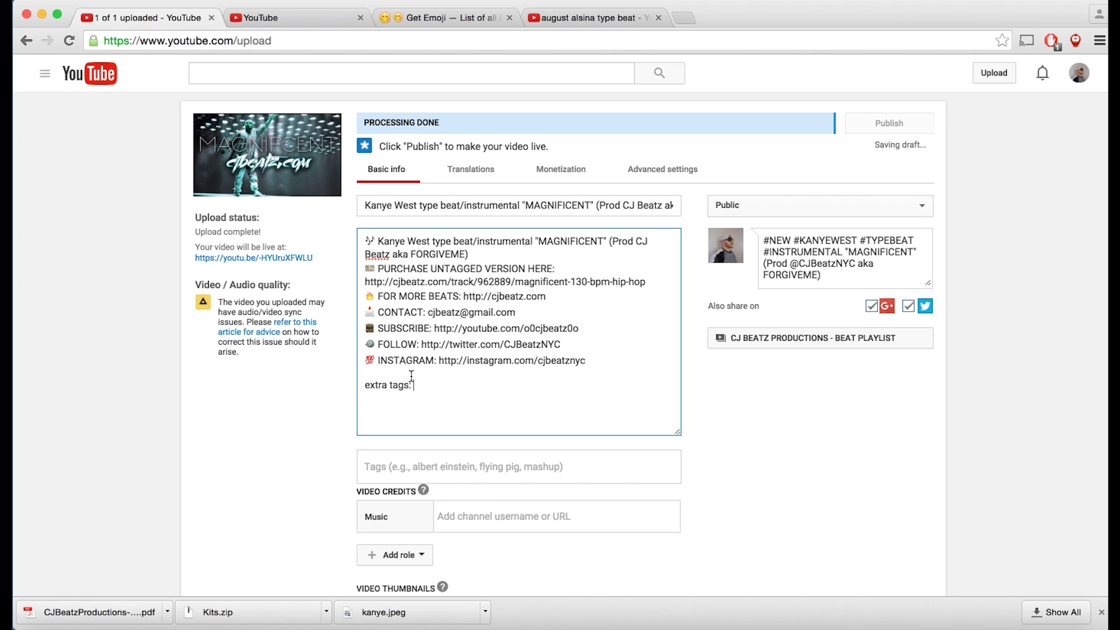
Step: Remove the "extra tags:" line from the description and shrink the description box again
left_click_drag(415, 387, 366, 381)
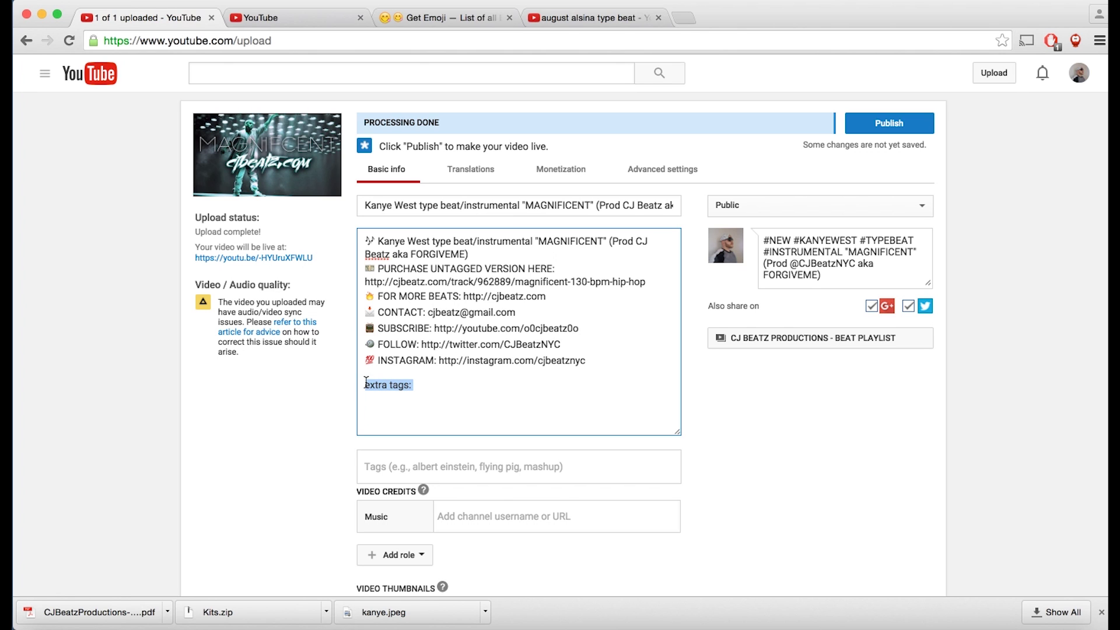
key("BackSpace")
scroll(688, 435, "down", 1)
left_click(411, 431)
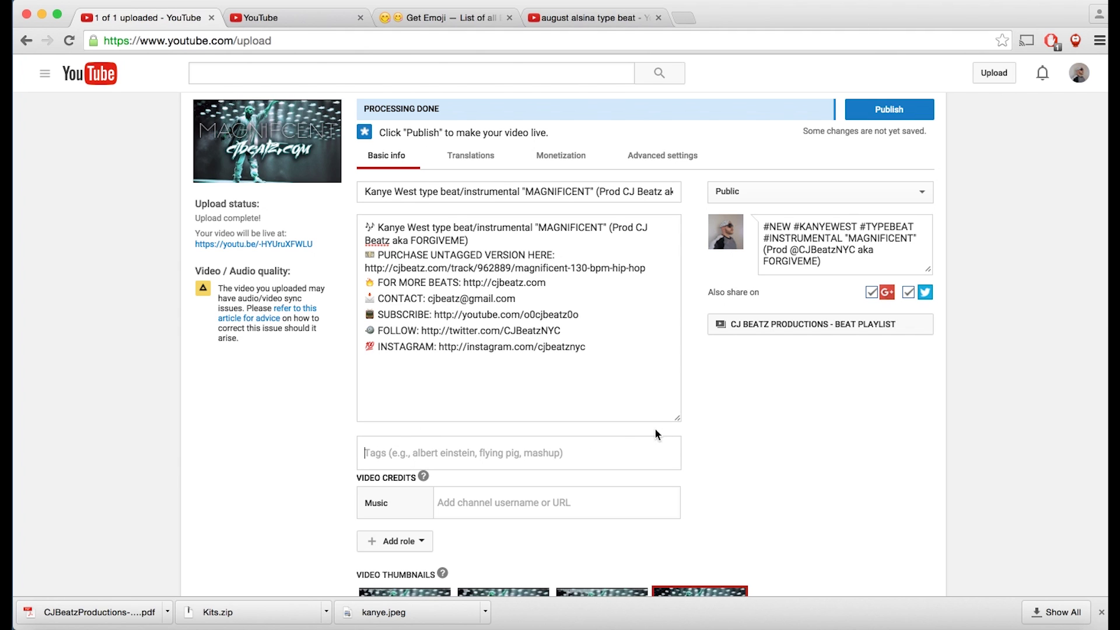
left_click_drag(678, 417, 676, 376)
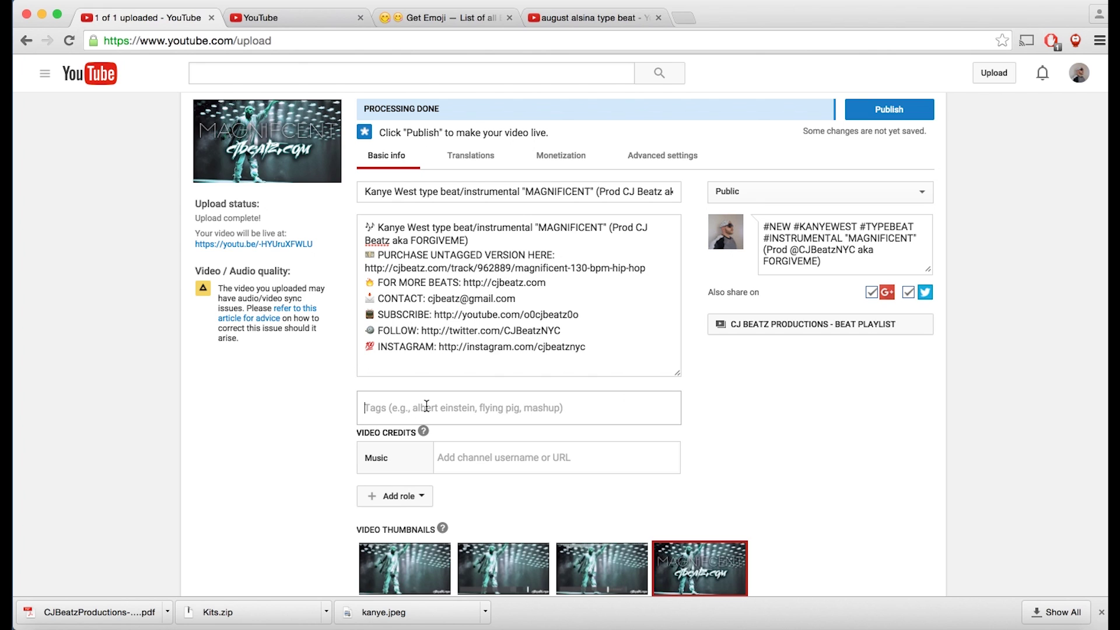
Step: Check YouTube's search suggestions for "kanye west type" as tag ideas and return to the upload page
left_click(393, 410)
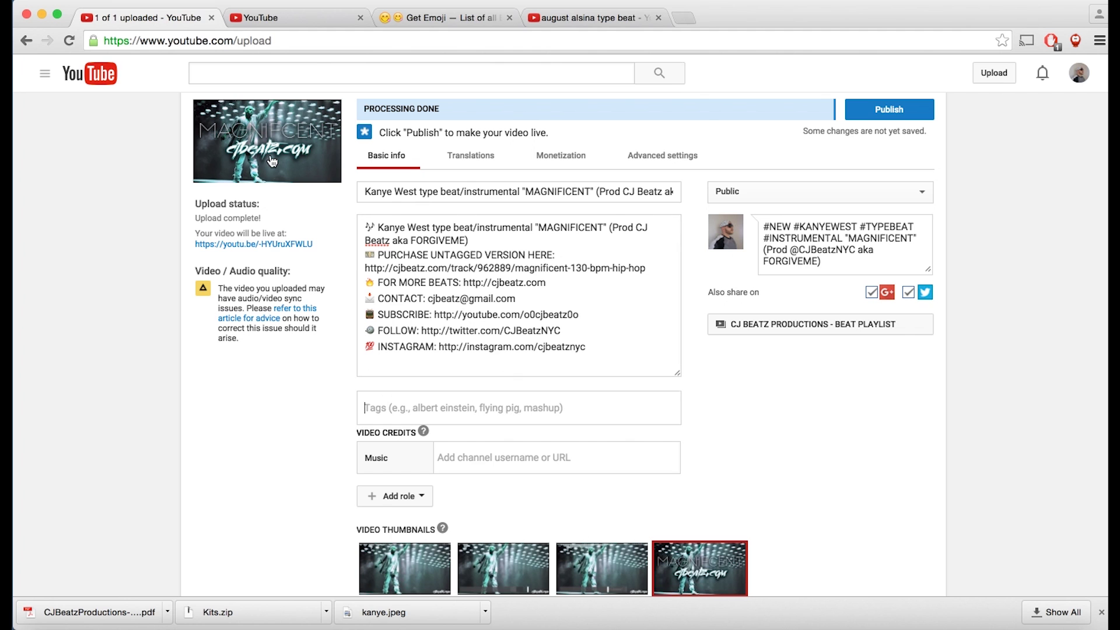
left_click(277, 21)
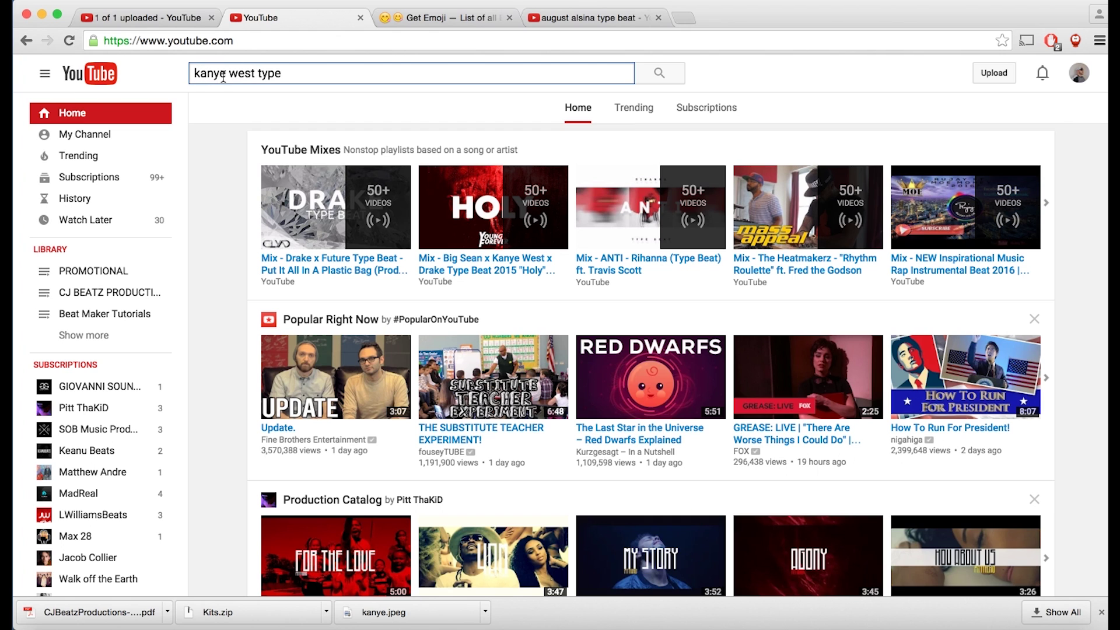
left_click(285, 74)
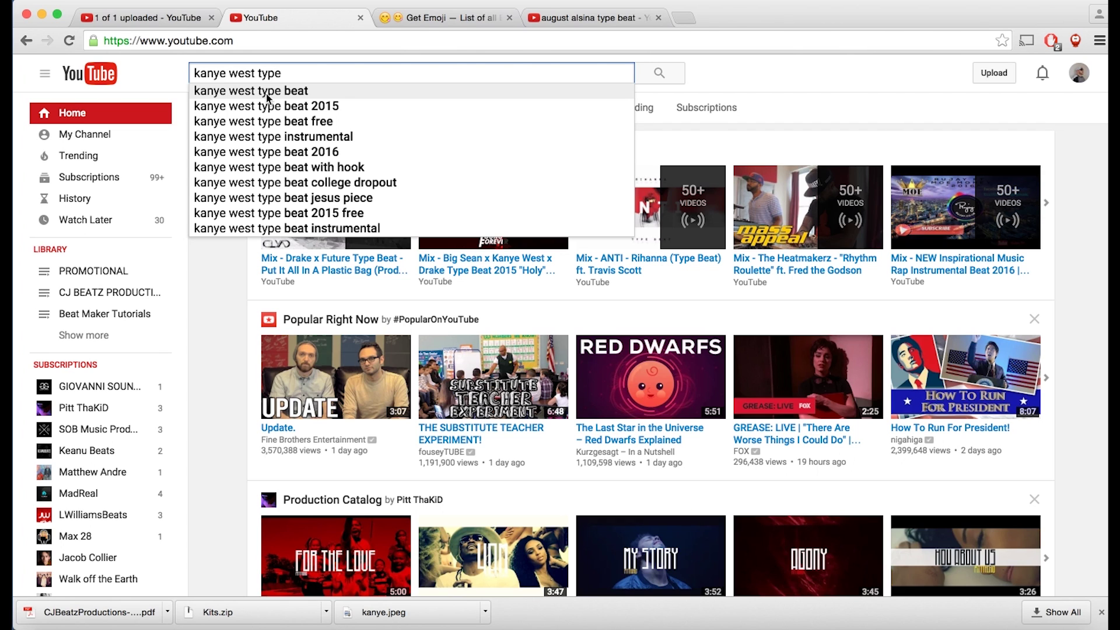
left_click(175, 19)
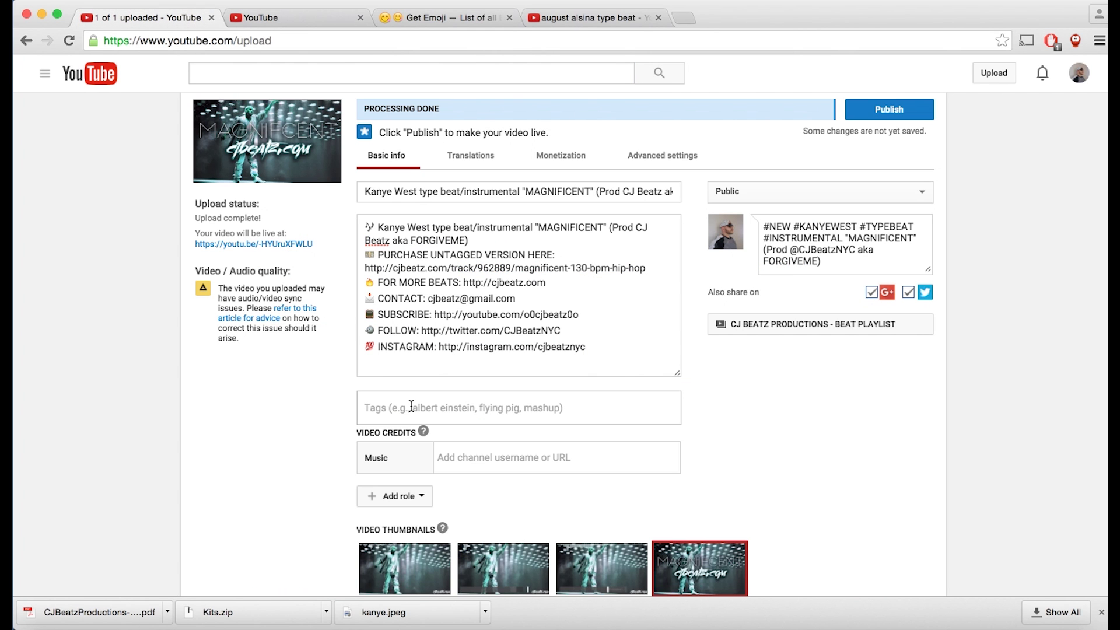
left_click(315, 18)
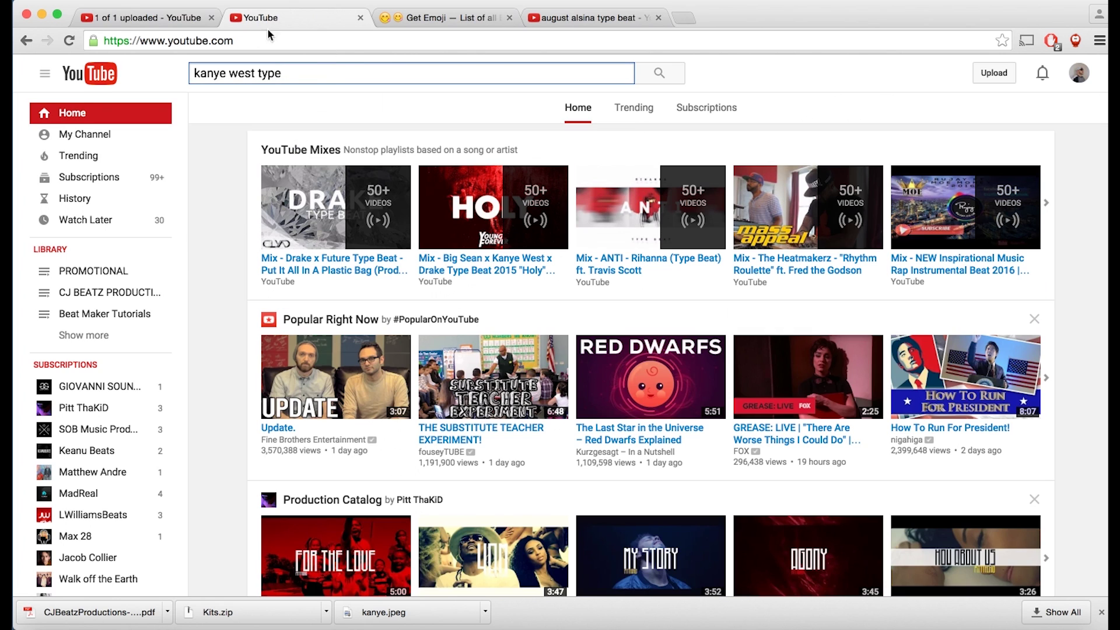
left_click(286, 73)
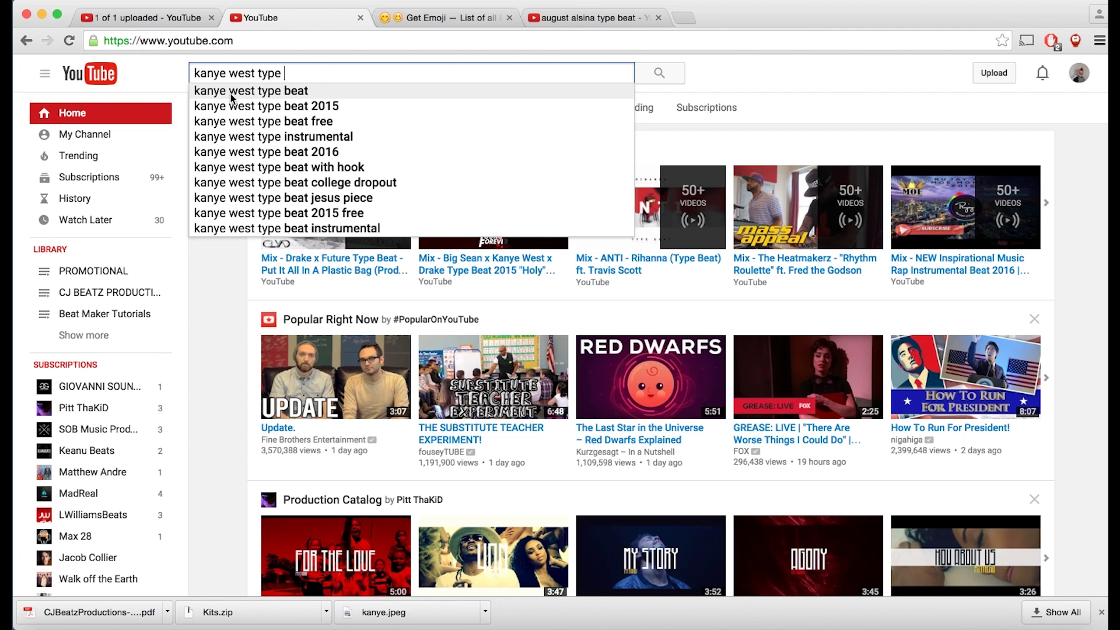
left_click(143, 21)
left_click(369, 234)
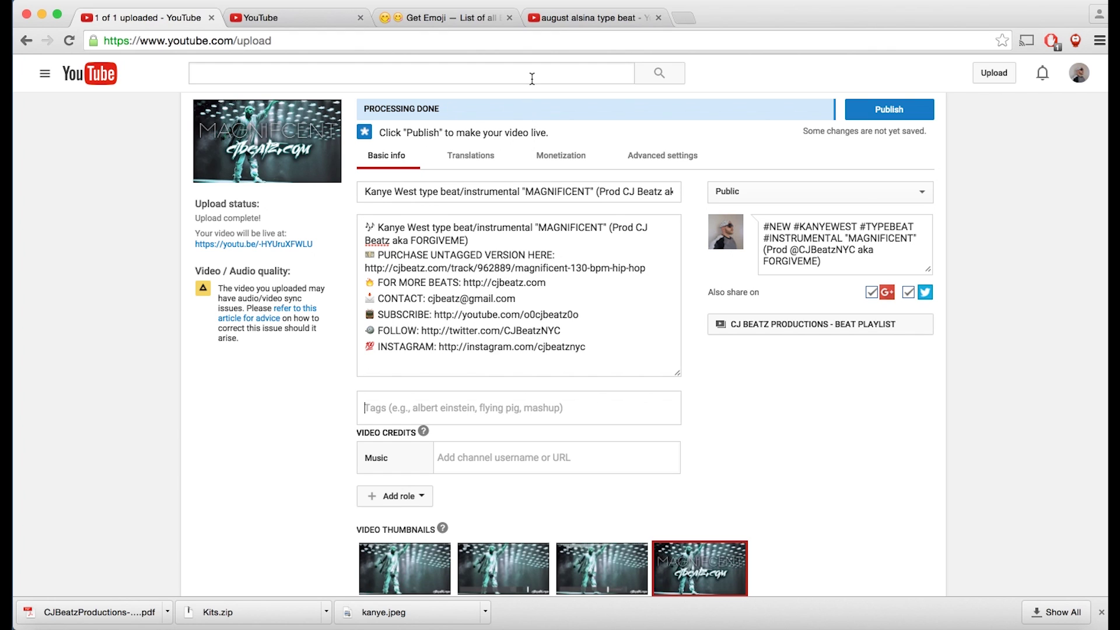
Step: Search YouTube for "august alsina type beat 2015" to check the video's ranking, and return to the upload page's tags
left_click(563, 23)
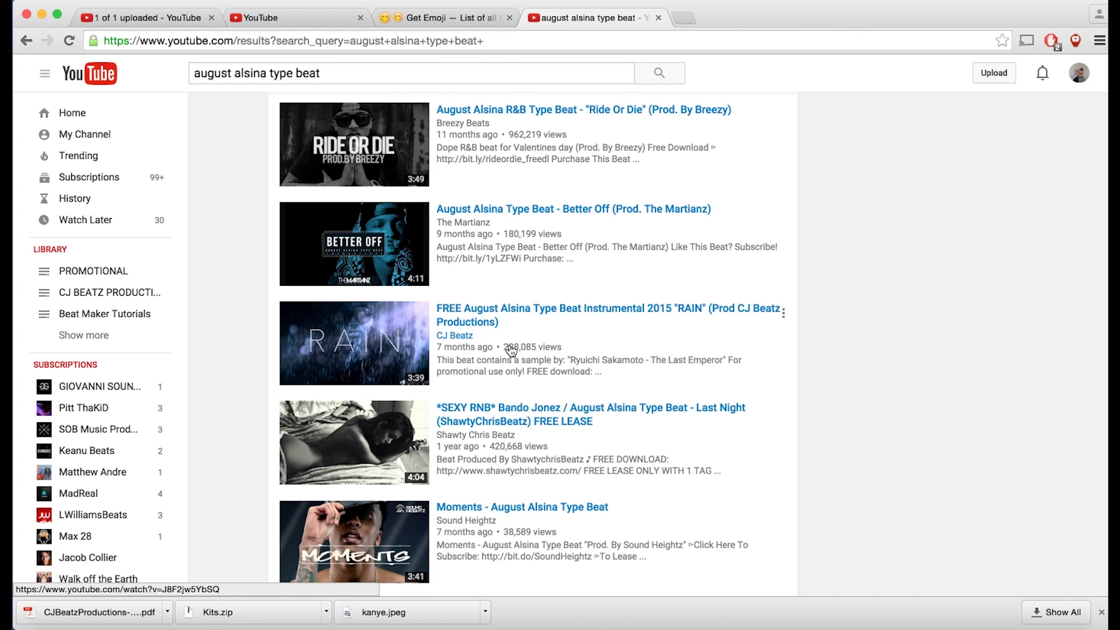
left_click(327, 71)
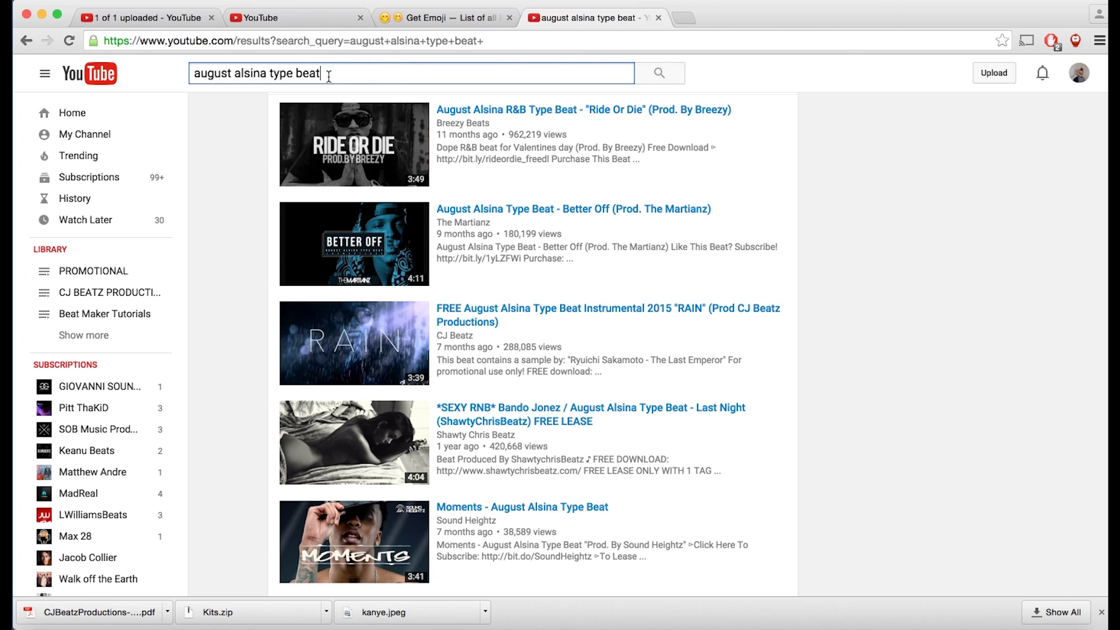
type("2015")
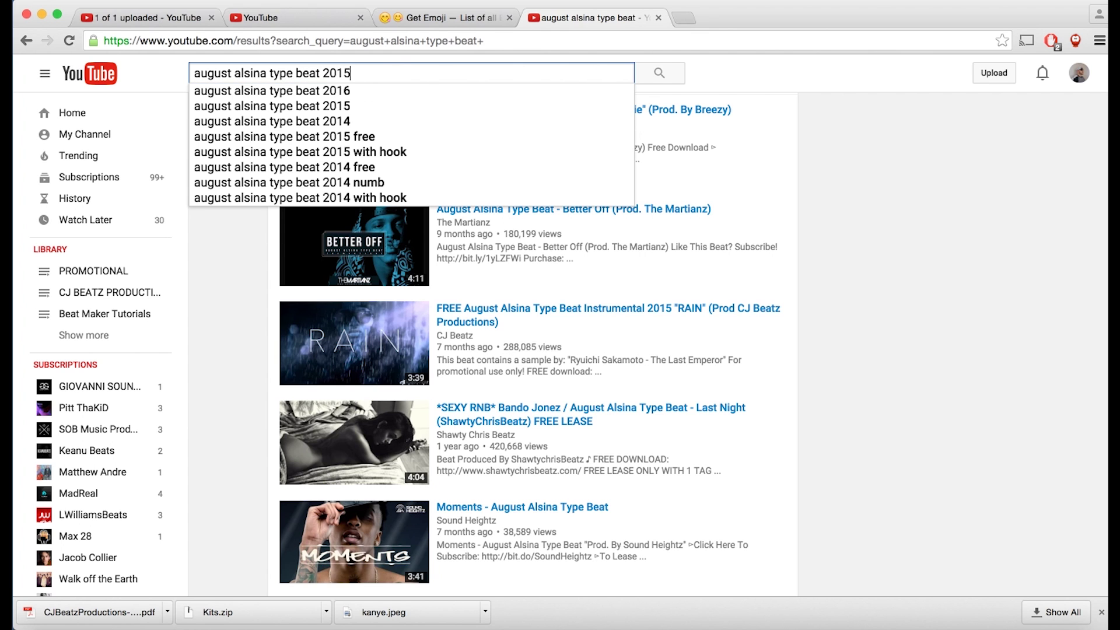
key("Return")
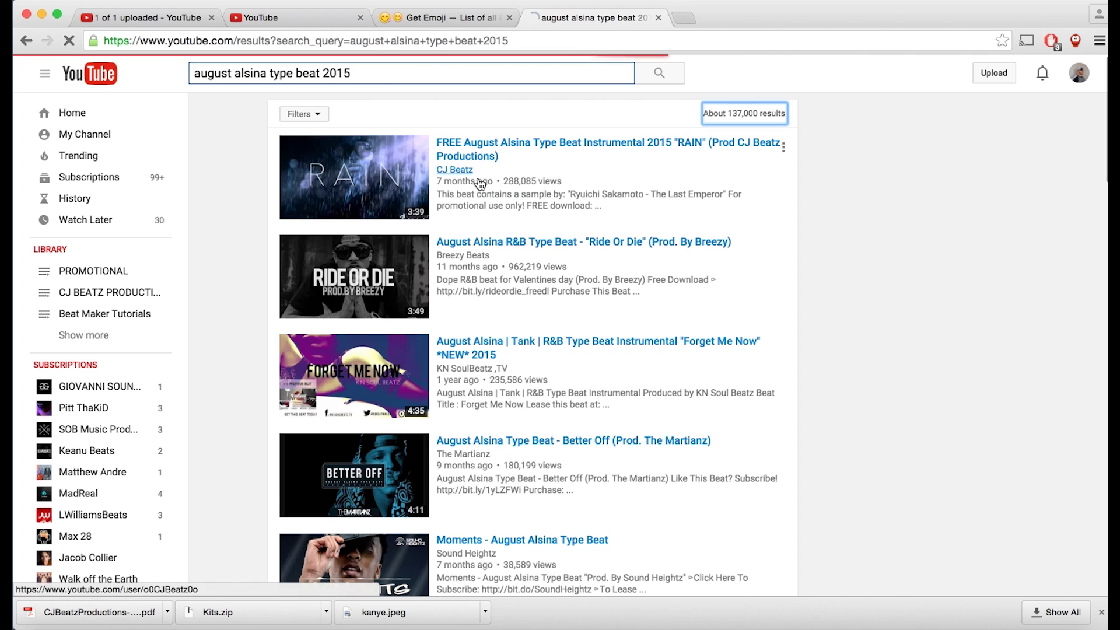
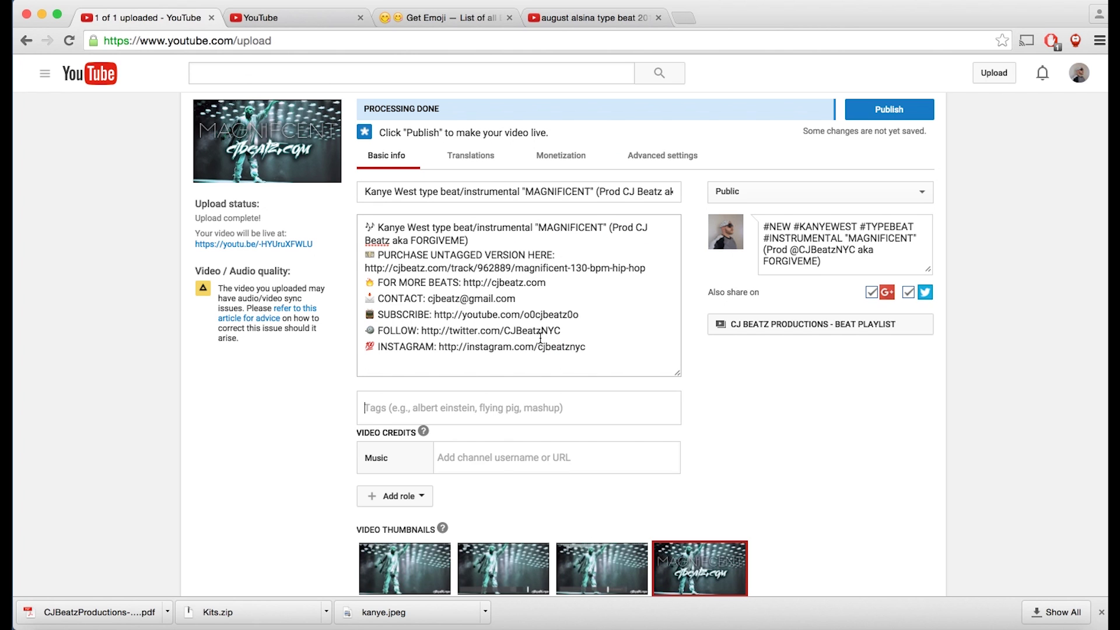
scroll(538, 336, "down", 2)
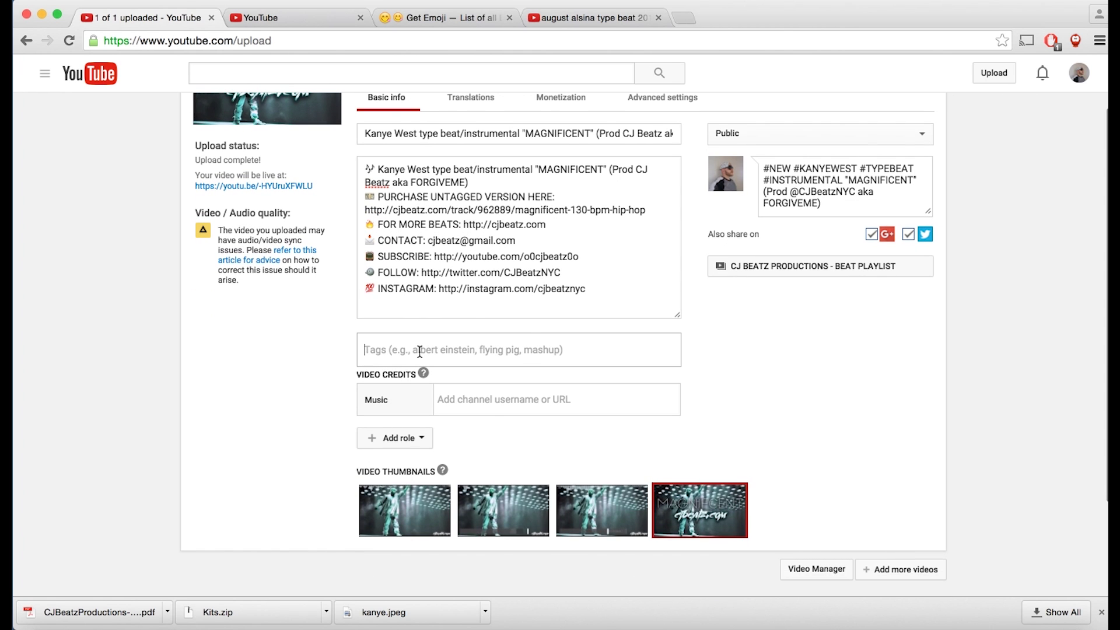
scroll(419, 349, "up", 2)
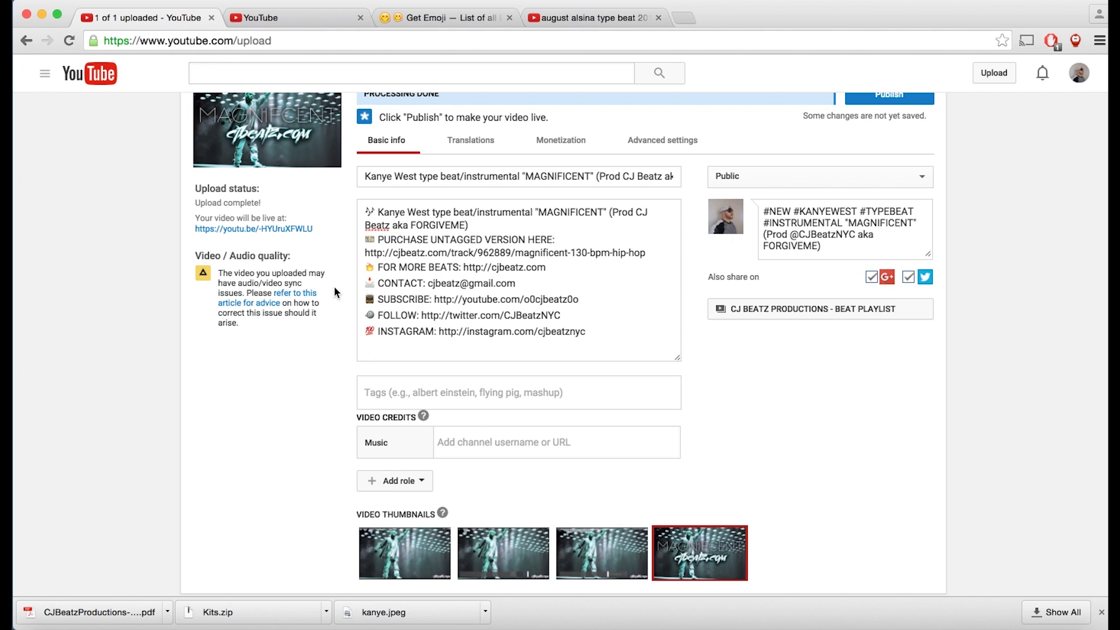
Step: Extend the other YouTube page's query to "kanye west type beat", check its suggestions, and return to the upload page
left_click(289, 20)
type("beat")
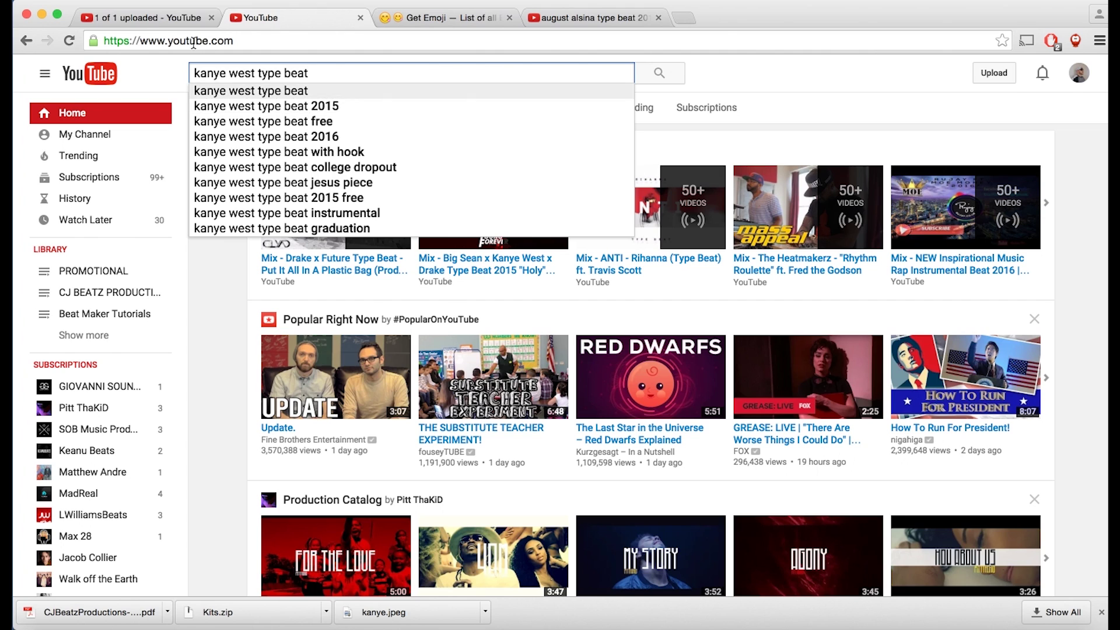
left_click(117, 18)
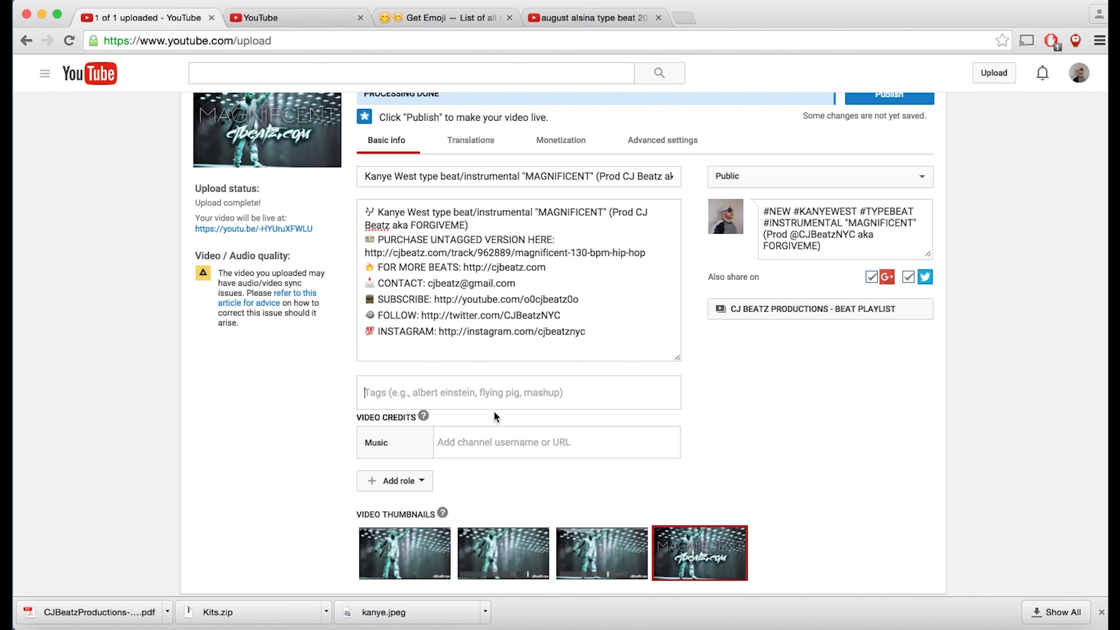
Step: Add the video tags "kanye west type beat" and "kanye west type instrumental"
left_click(414, 387)
type("kanye west type beat")
key("Return")
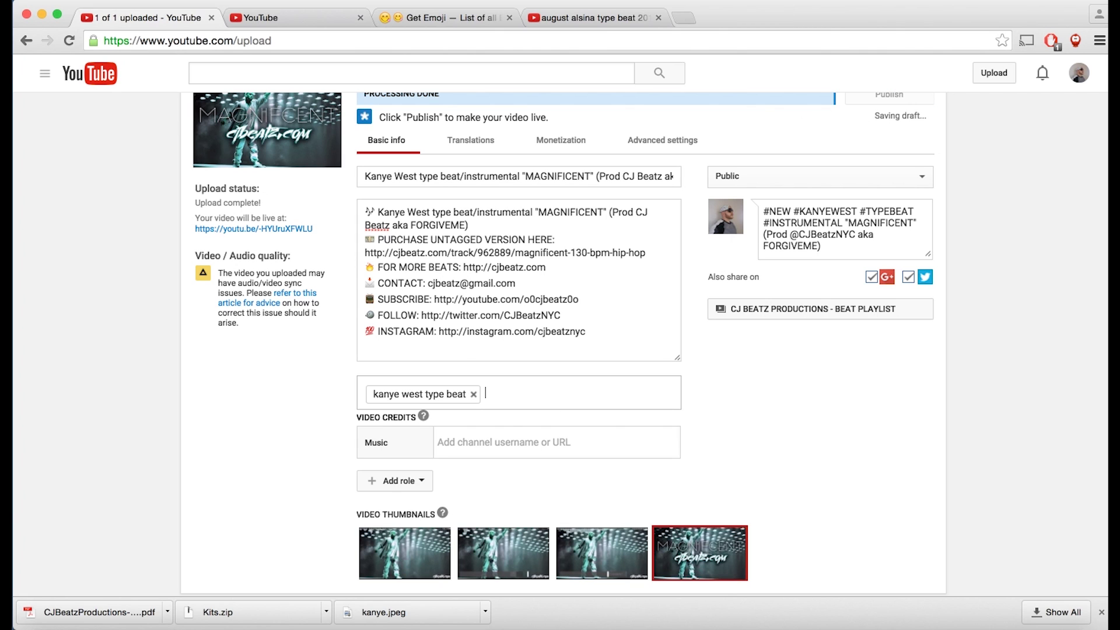
type("kanye west")
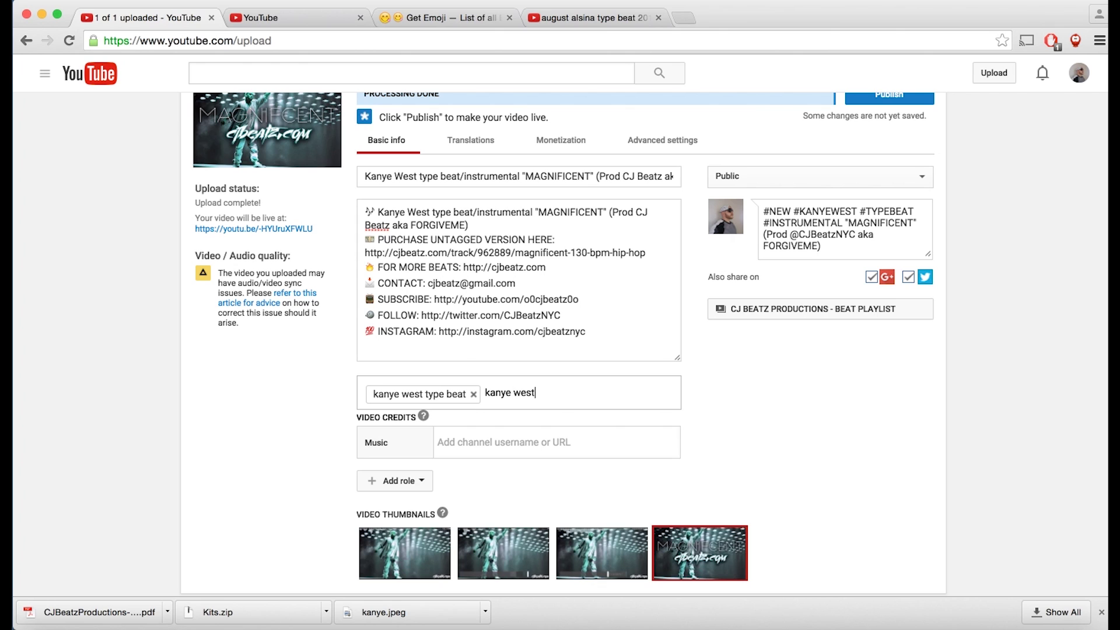
type(" type instrumental")
key("Return")
Step: Add the video tag "kanye west type beat 2016"
type("kanye web")
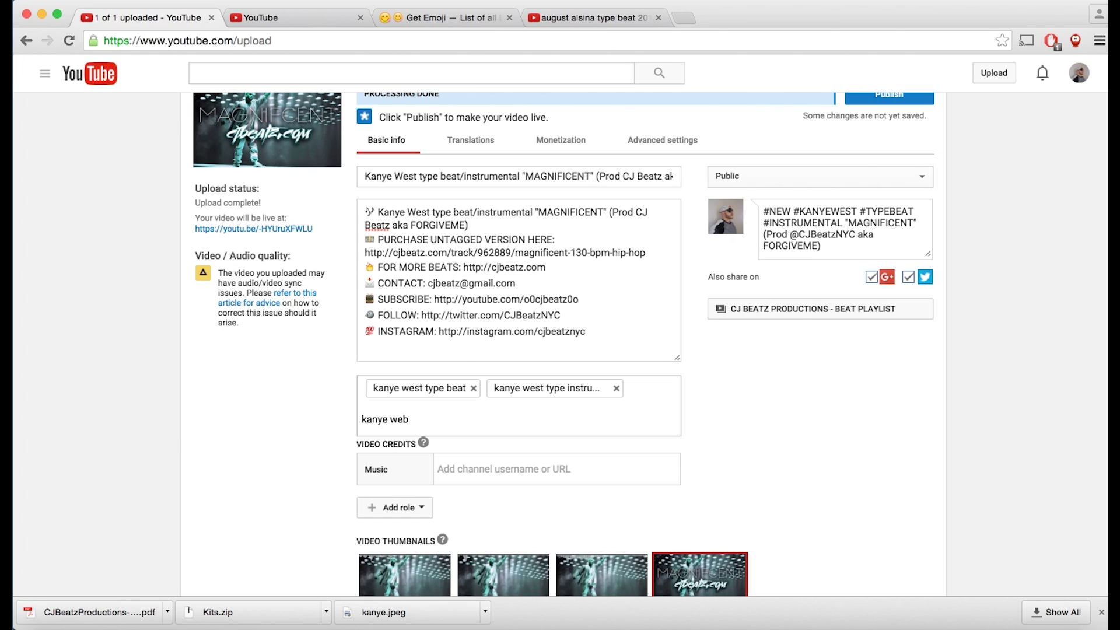
key("BackSpace")
type("st ")
type("typee")
key("BackSpace")
key("BackSpace")
type("beat 2016")
key("Return")
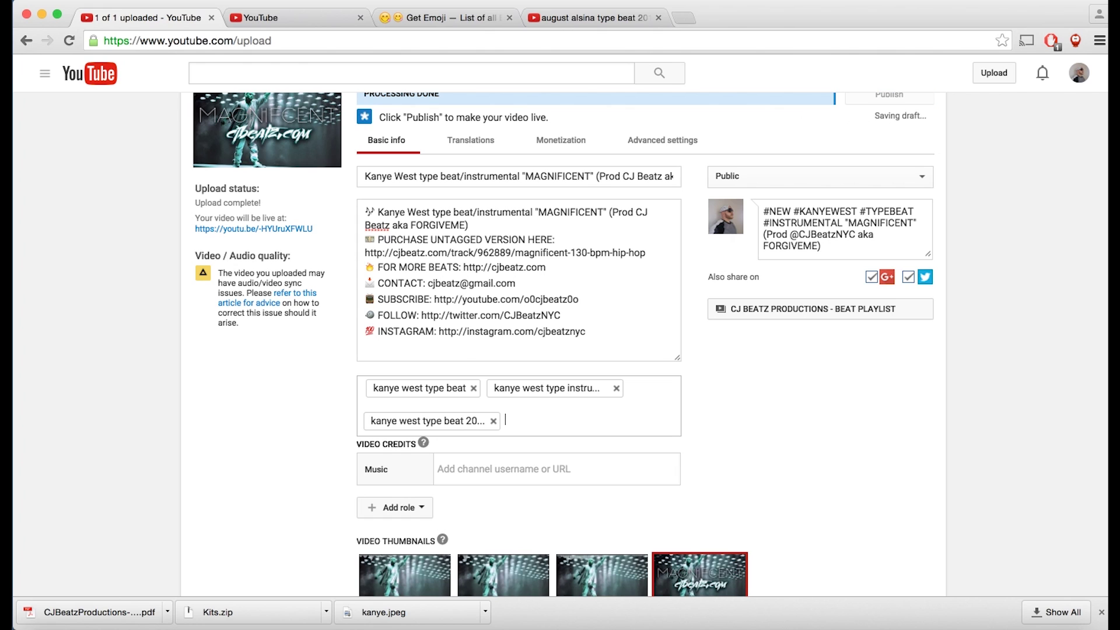
Step: Add the video tags "kanye west type instrumental 2016" and "type beat"
type("ka")
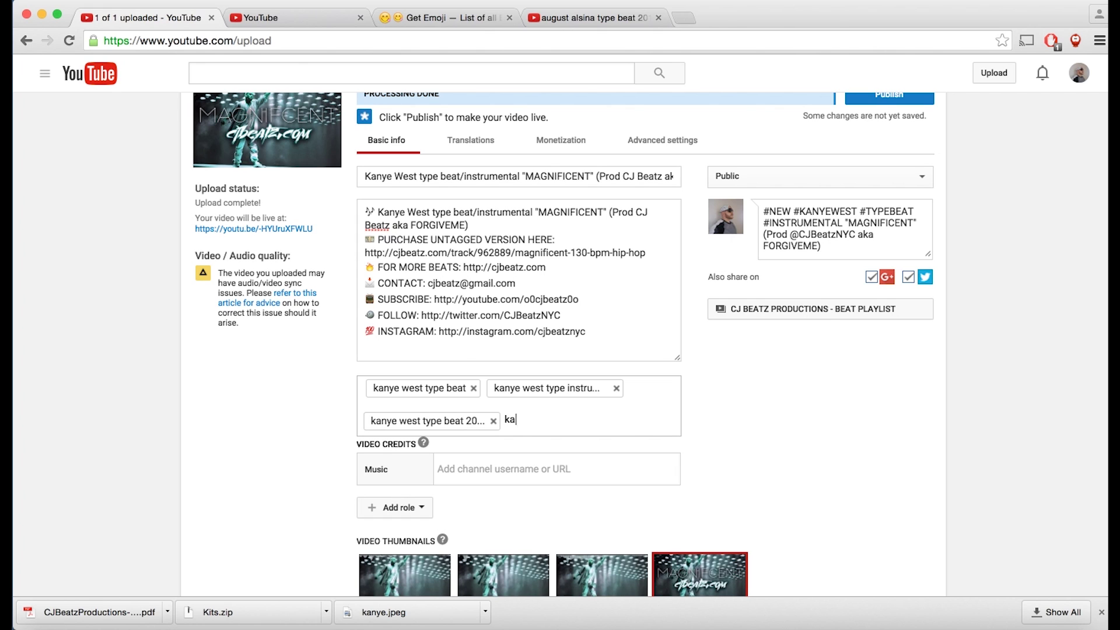
type("ne y")
key("BackSpace")
type("ye west type instrumental 2016")
key("Return")
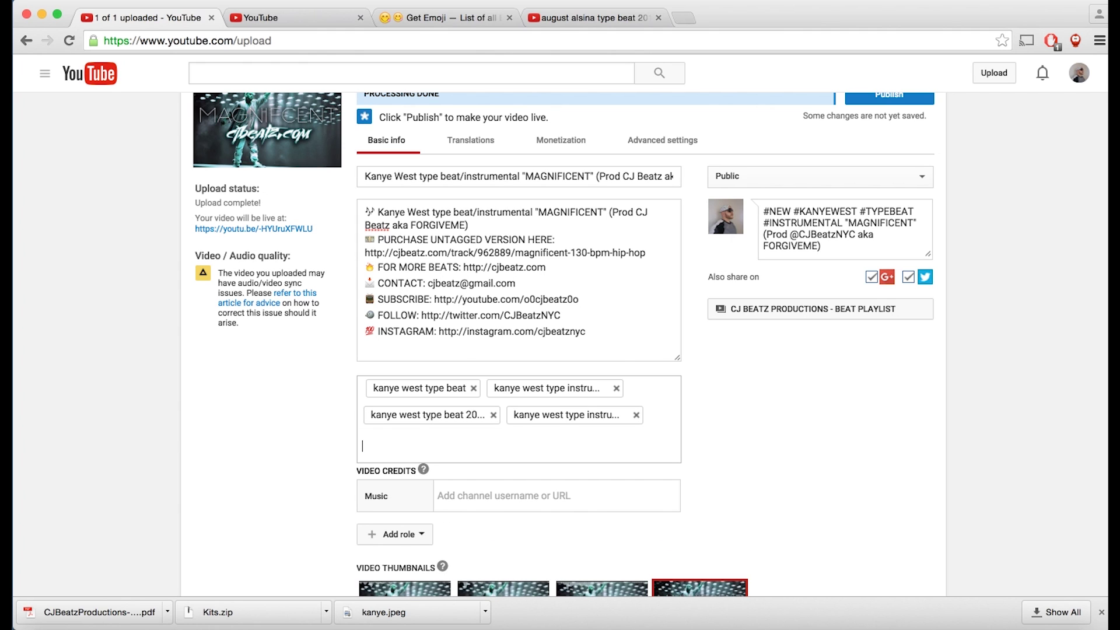
type("type beat")
key("Return")
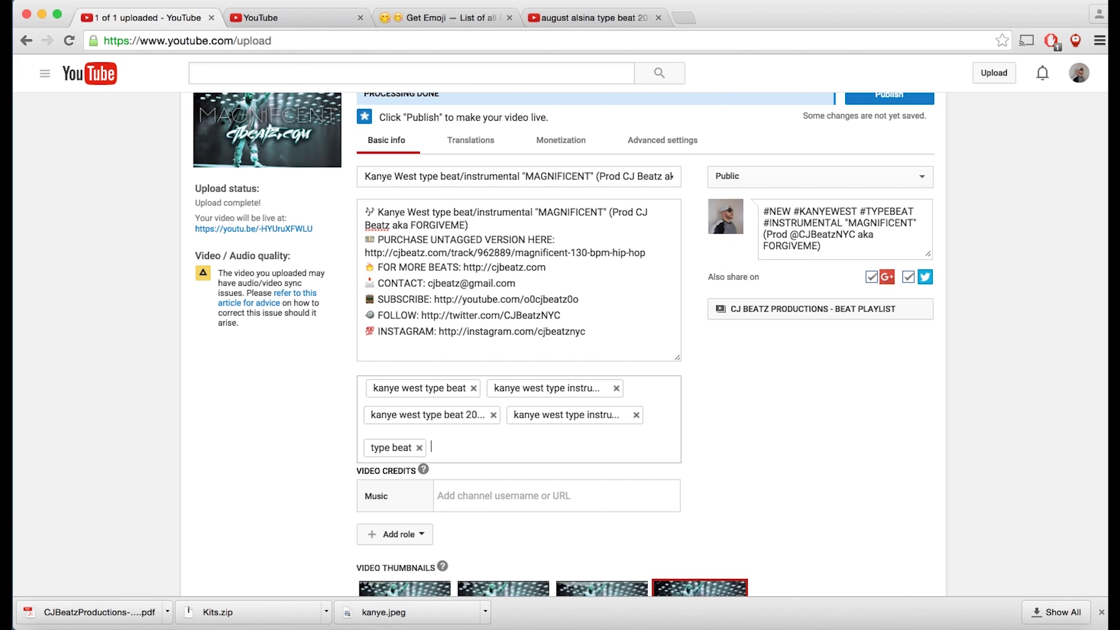
Step: Add the video tags "type instrumental", "type beat 2016" and "type instrumental 2016"
type("type instrumental")
key("Return")
type("type beat 3")
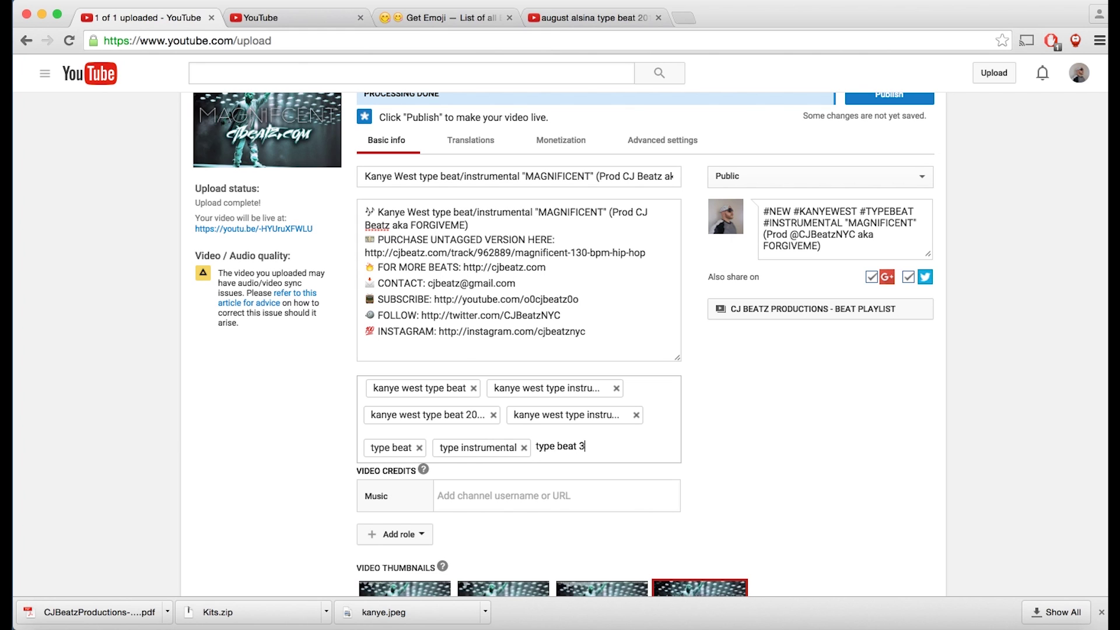
key("BackSpace")
type("2016")
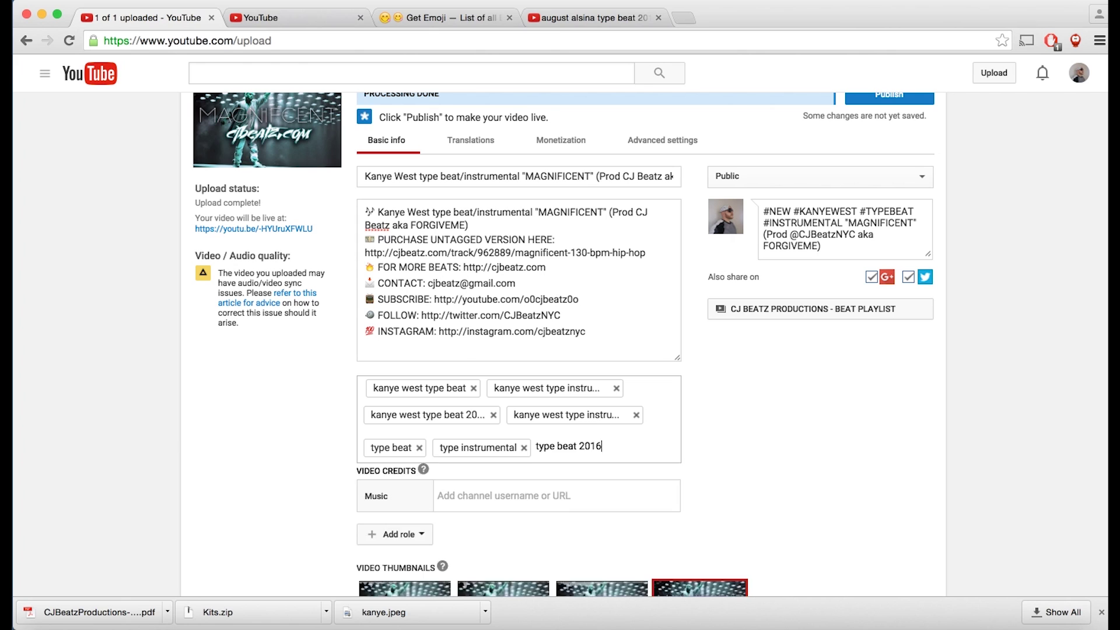
key("Return")
type("type ")
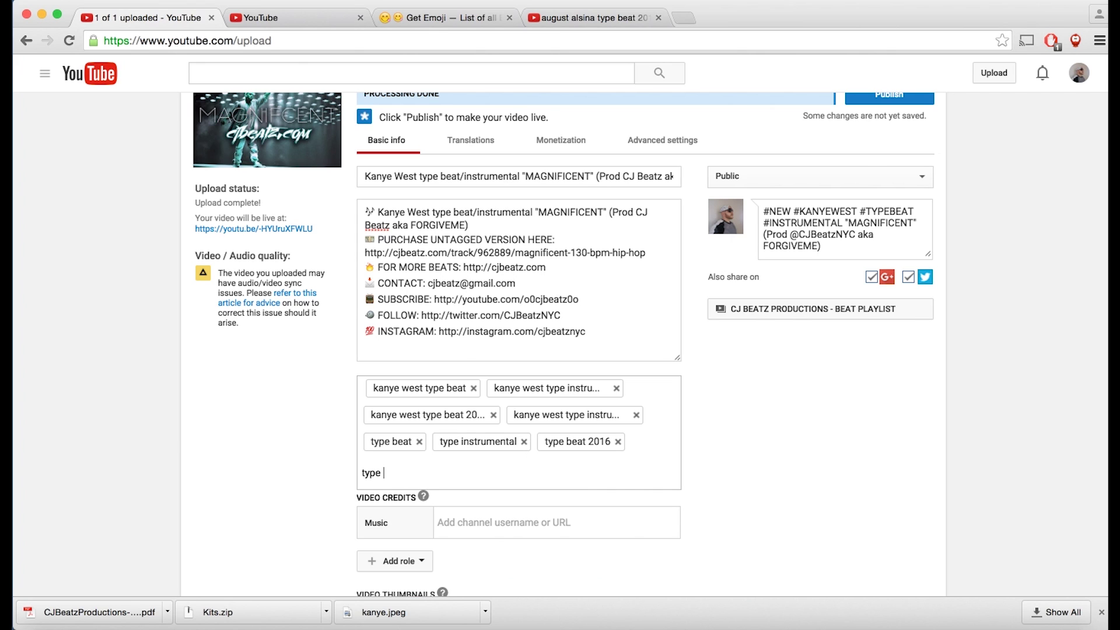
type("instrumental 2016")
key("Return")
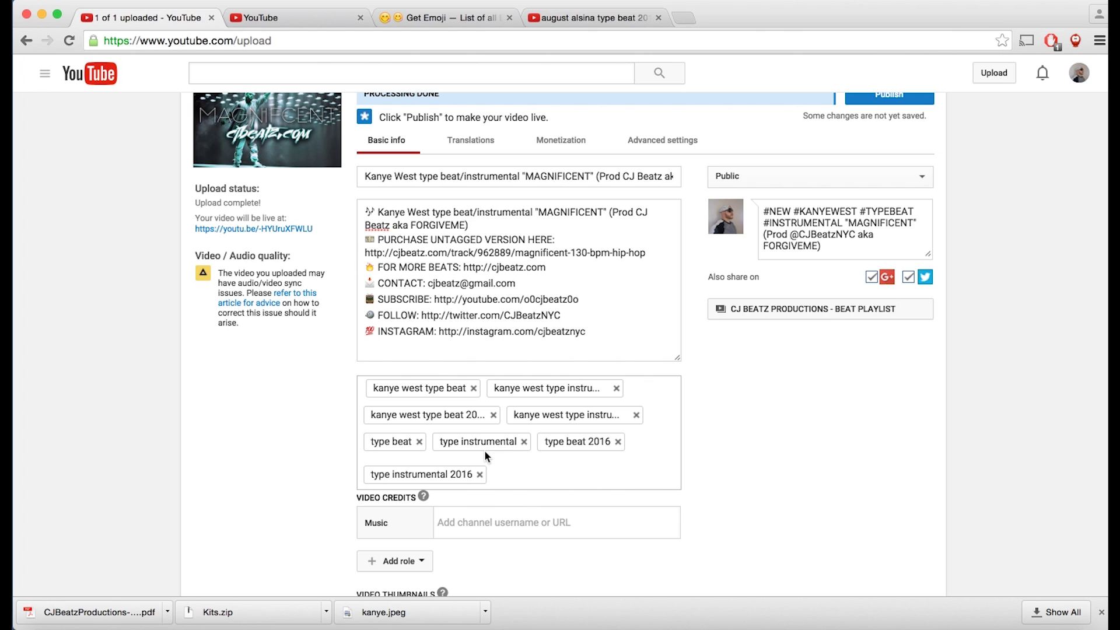
Step: Check the search suggestions on the other YouTube page, then add the video tag "kanye west type beat instrumental" on the upload page
left_click(270, 18)
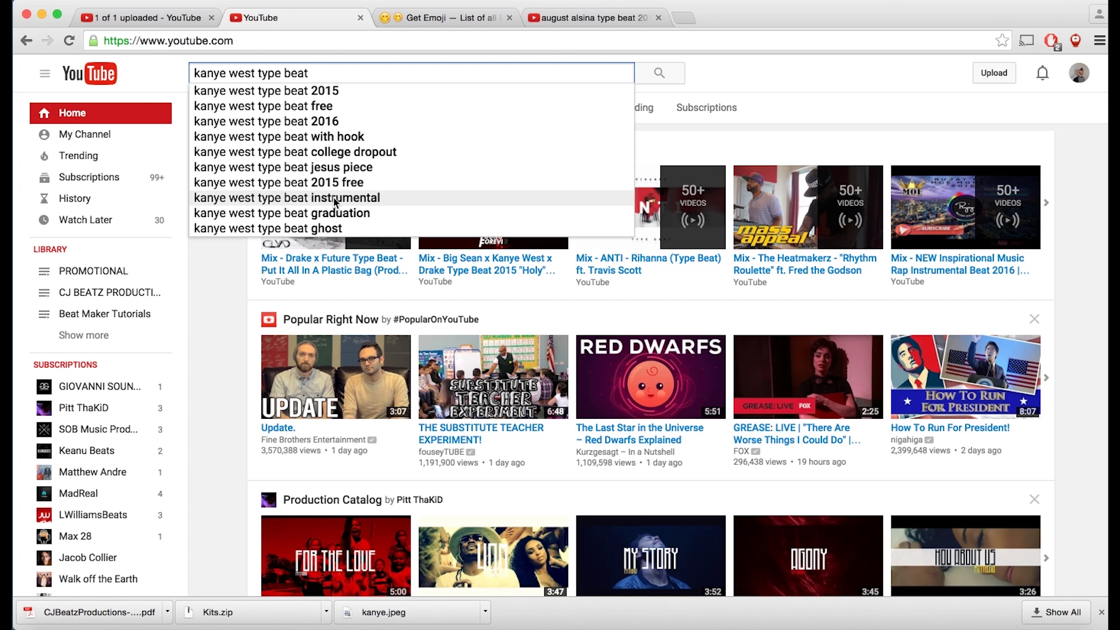
left_click(131, 19)
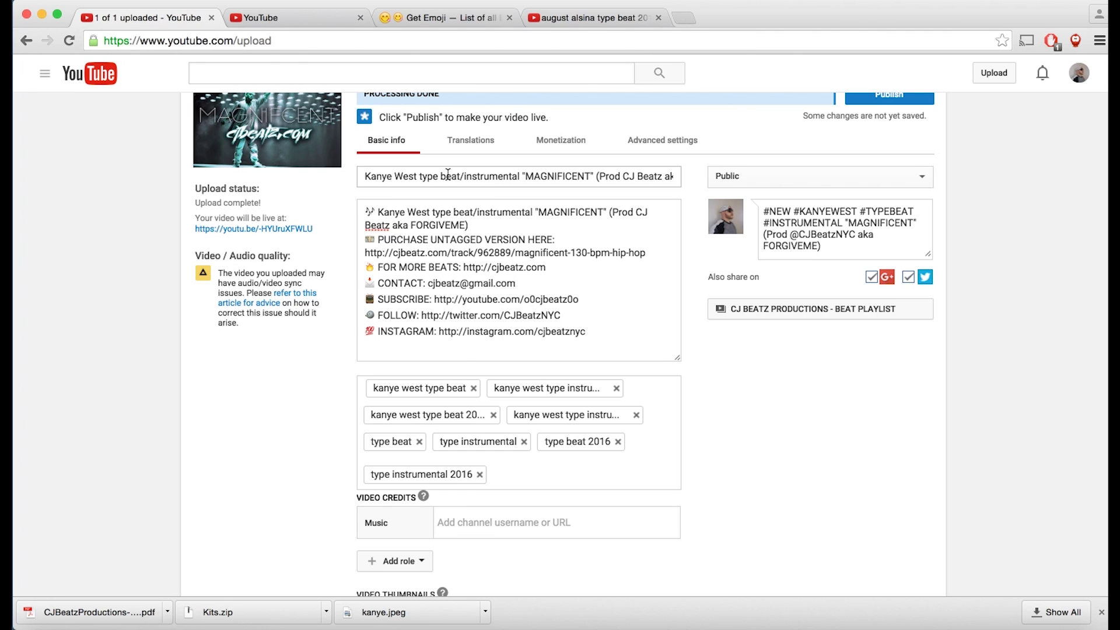
left_click(523, 432)
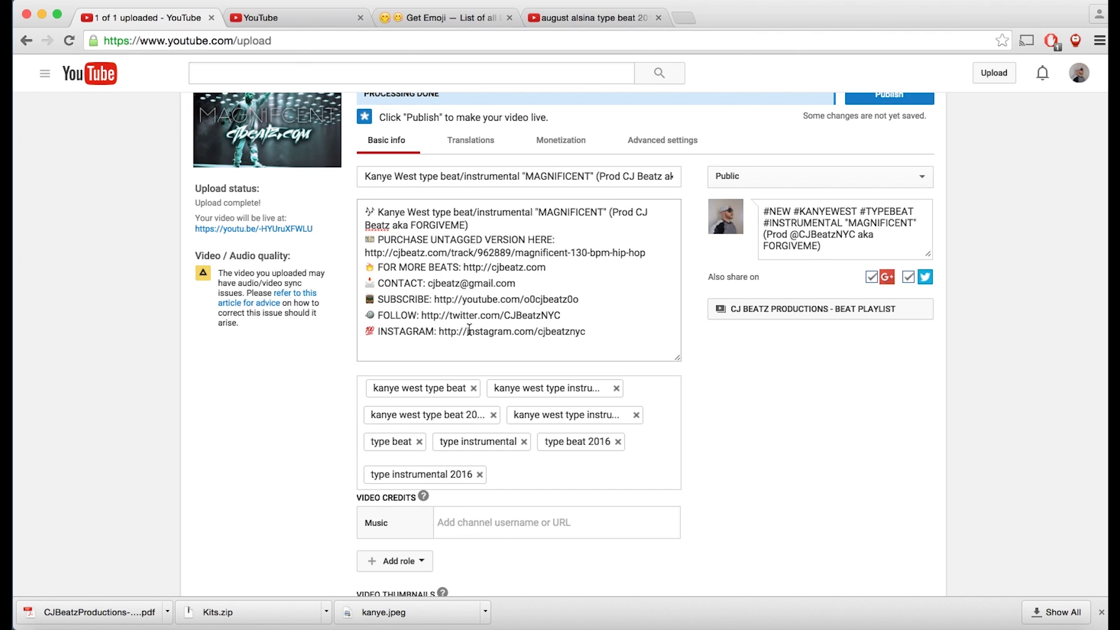
type("ka")
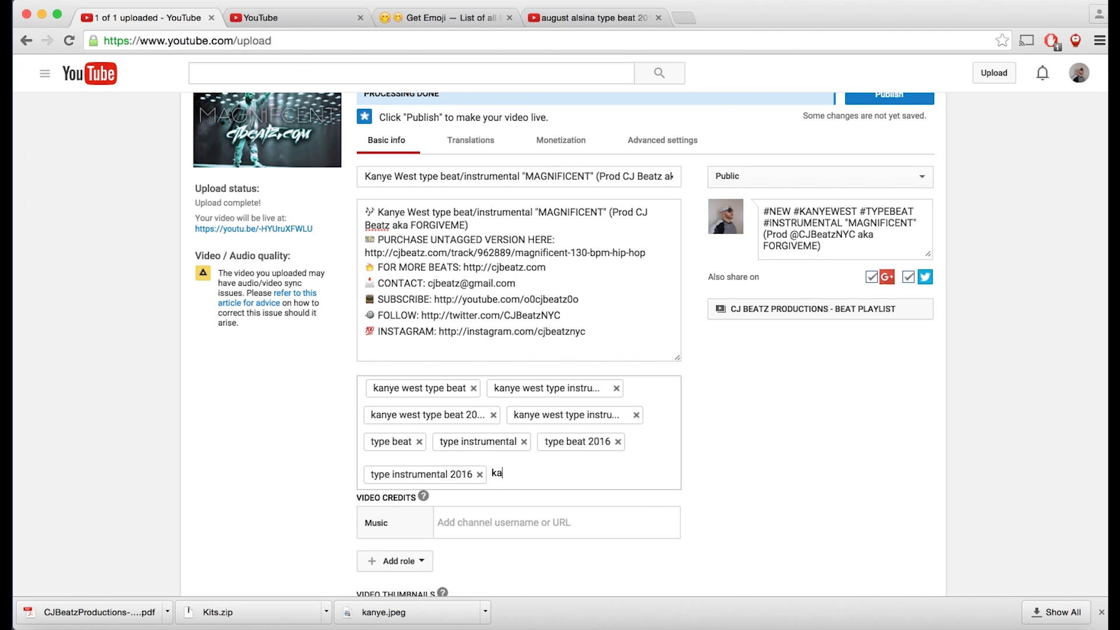
type("nye west type beat instrumental")
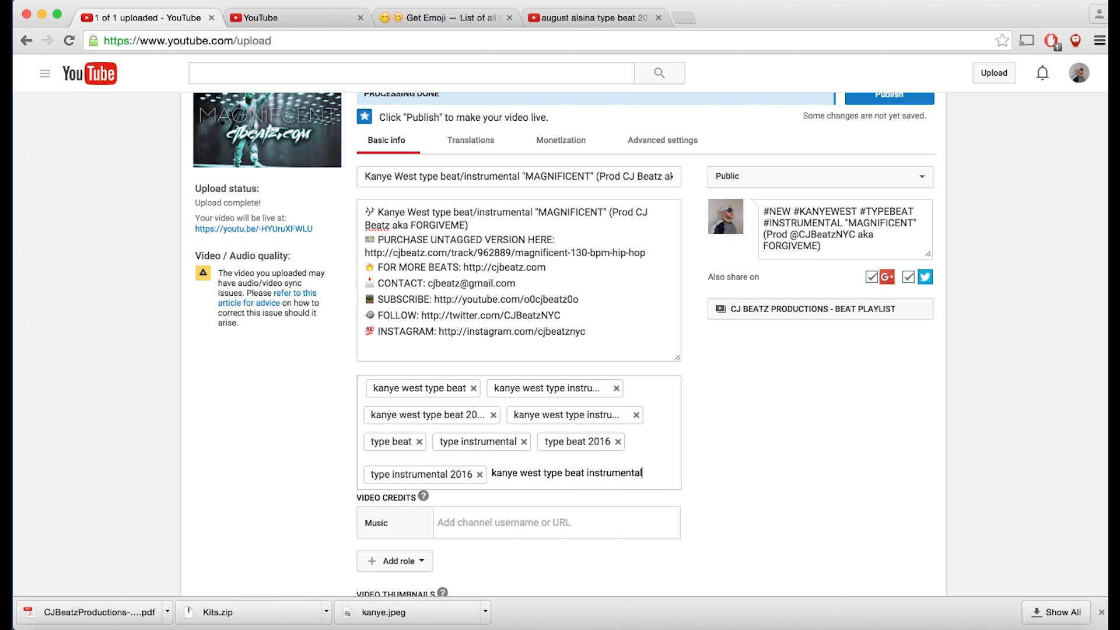
key("Return")
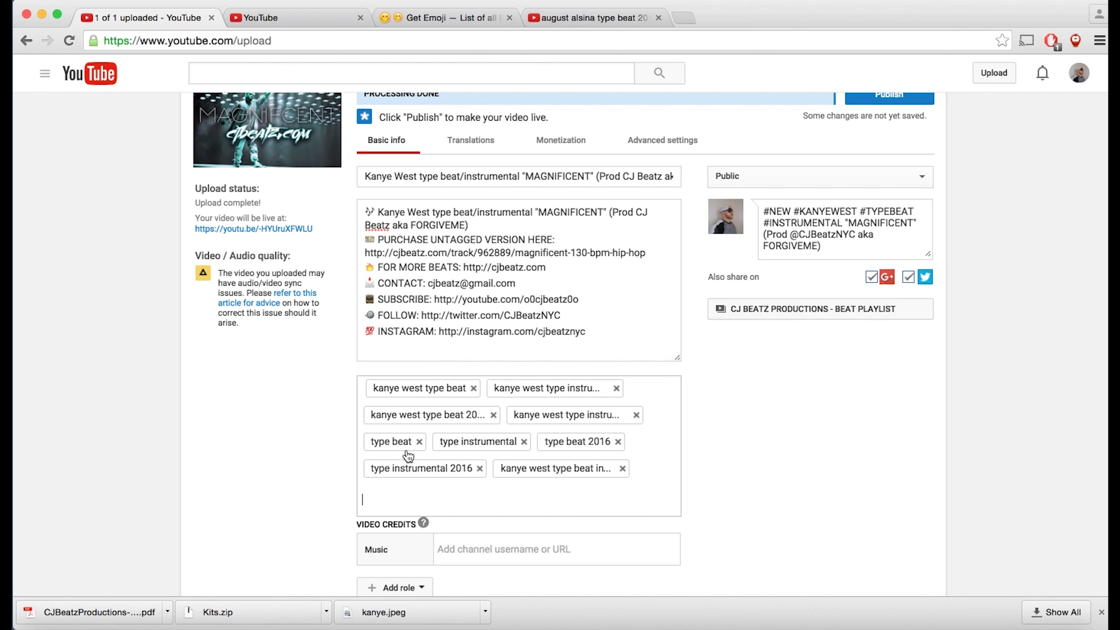
Step: Replace the other YouTube page's query with "type beat kan" and check its search suggestions
left_click(293, 17)
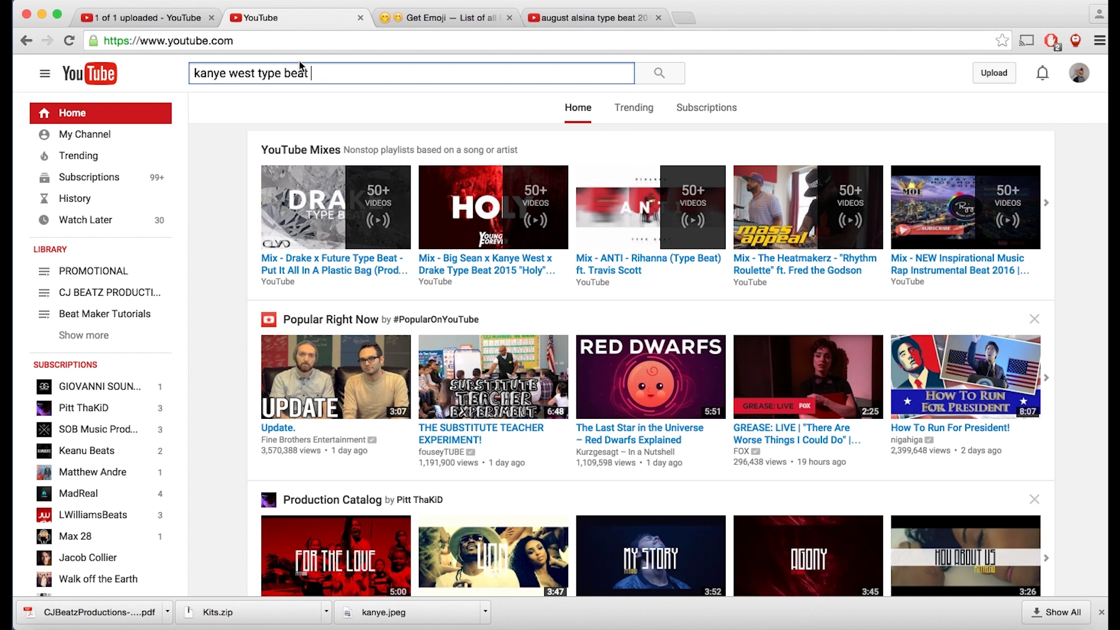
left_click_drag(302, 71, 207, 57)
key("BackSpace")
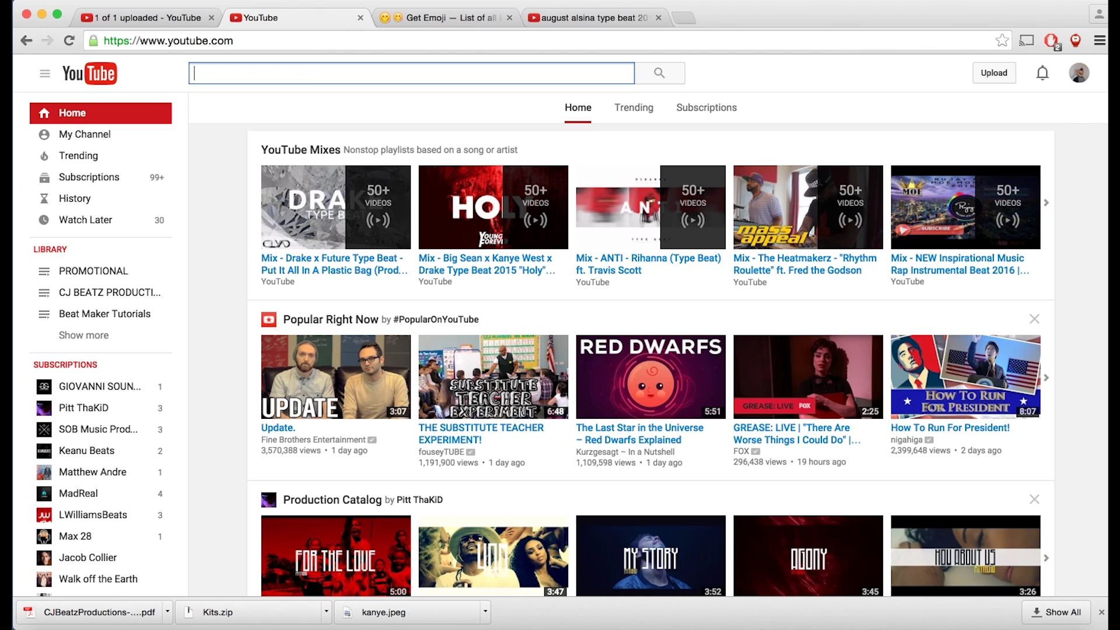
type("type beat")
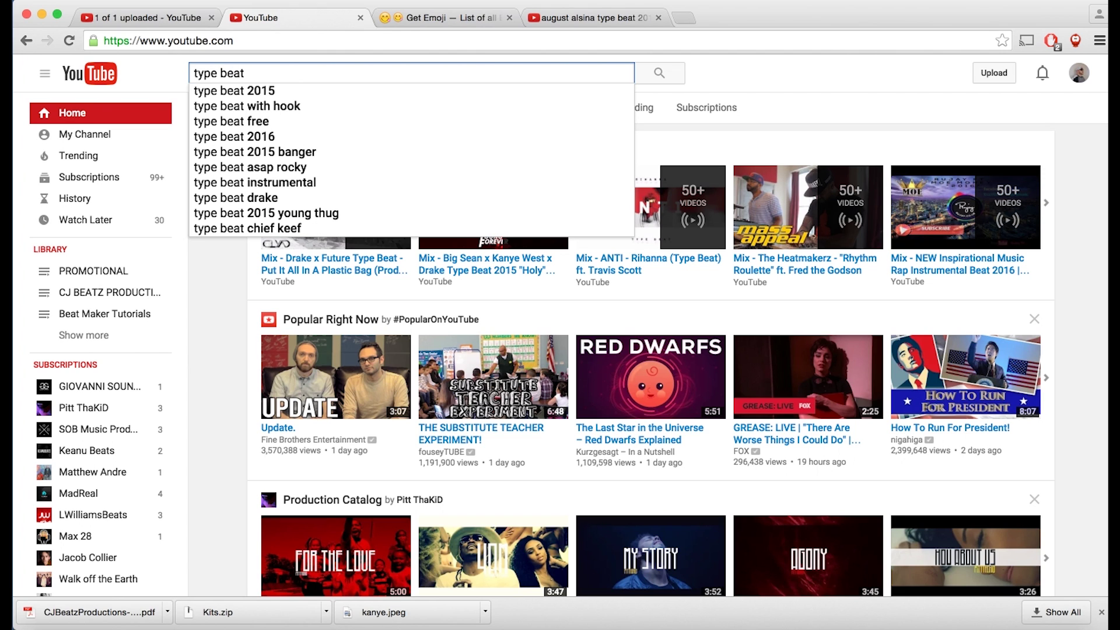
type(" ka")
key("BackSpace")
type("kan")
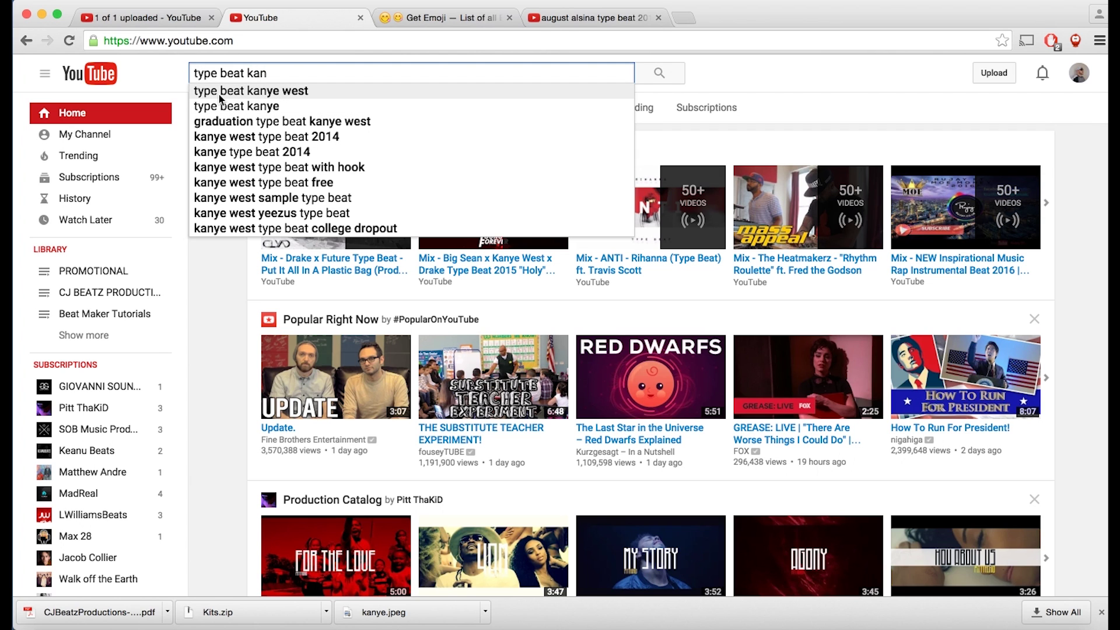
Step: Return to the upload page and add the video tags "type beat kanye west" and "type beat kanye west 2016"
left_click(143, 18)
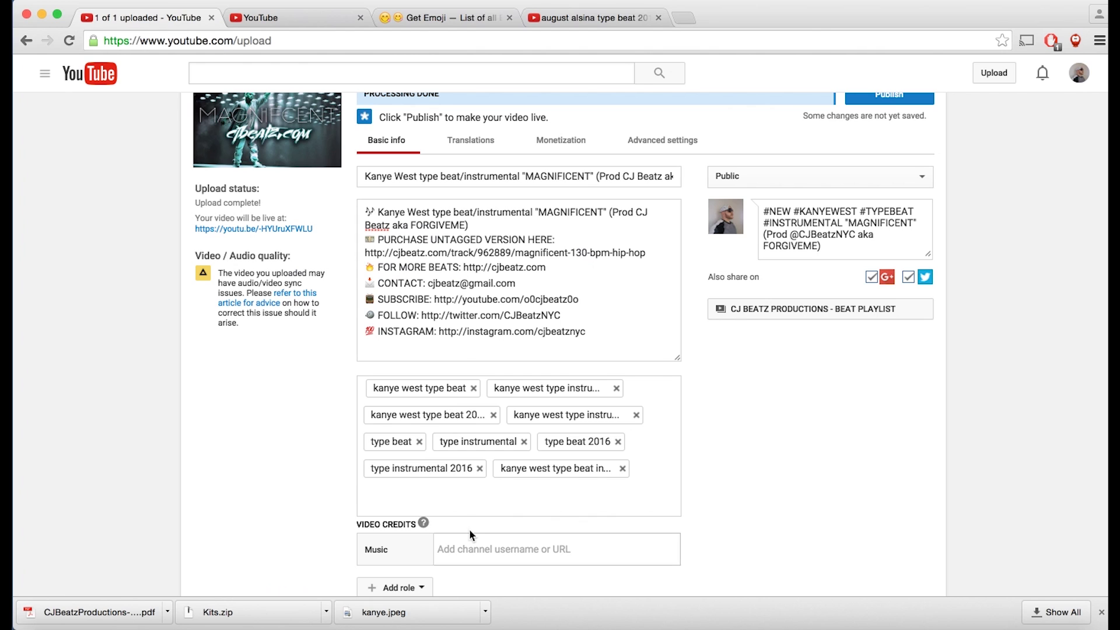
type("type beat kanye west")
key("Return")
type("type beat ")
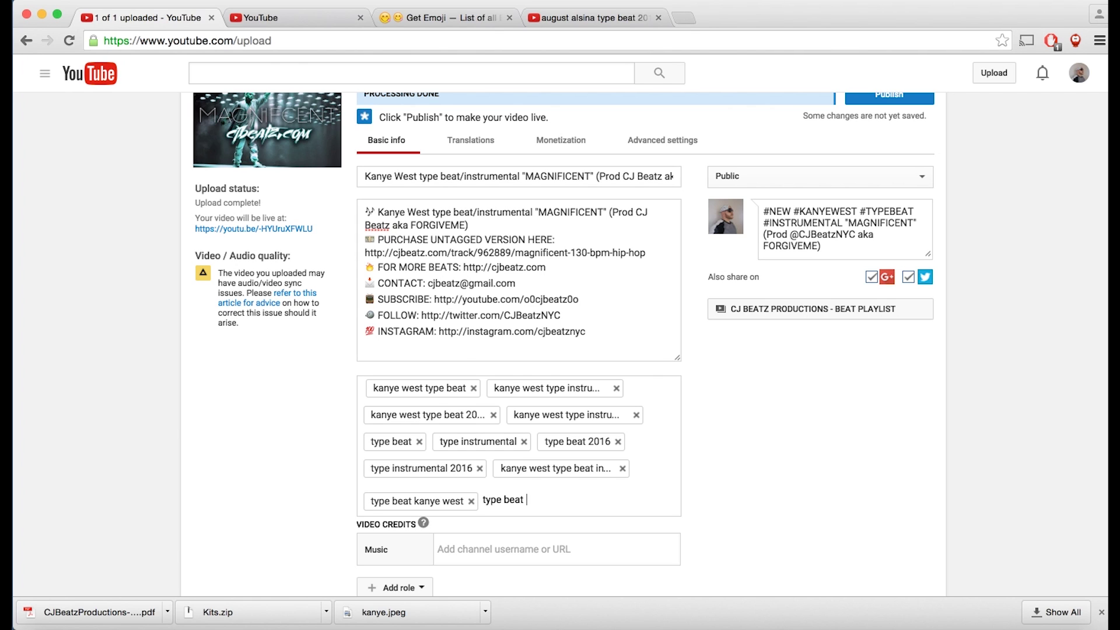
type("kanye west 2016")
key("Return")
Step: Extend the other page's query to "type beat kanye", check its suggestions, and add "type beat kanye" as a video tag on the upload page
left_click(323, 19)
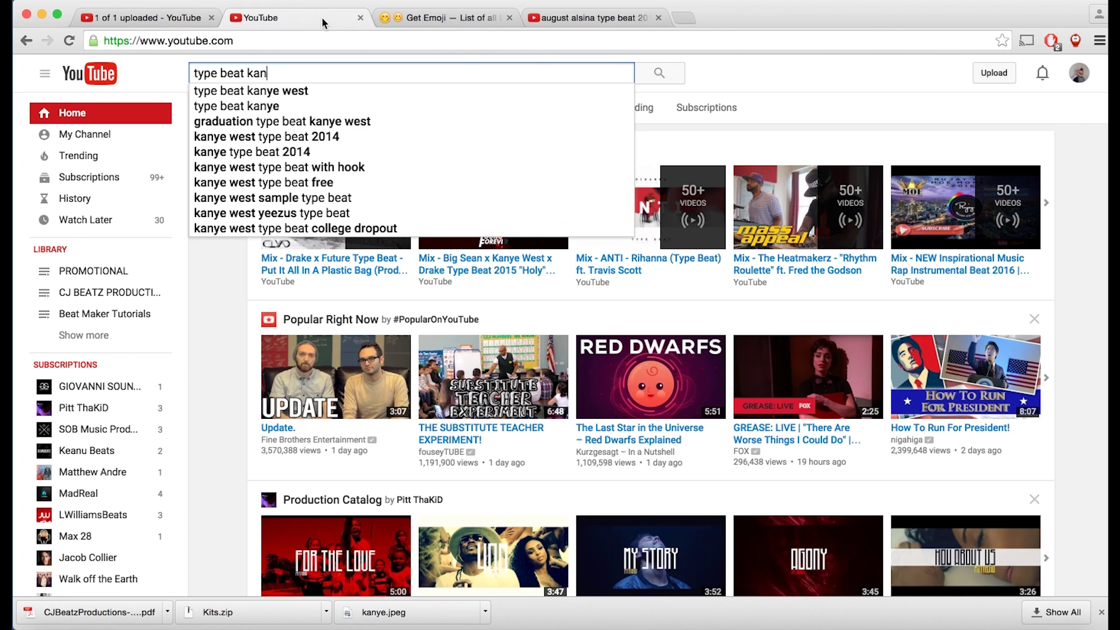
type("ye")
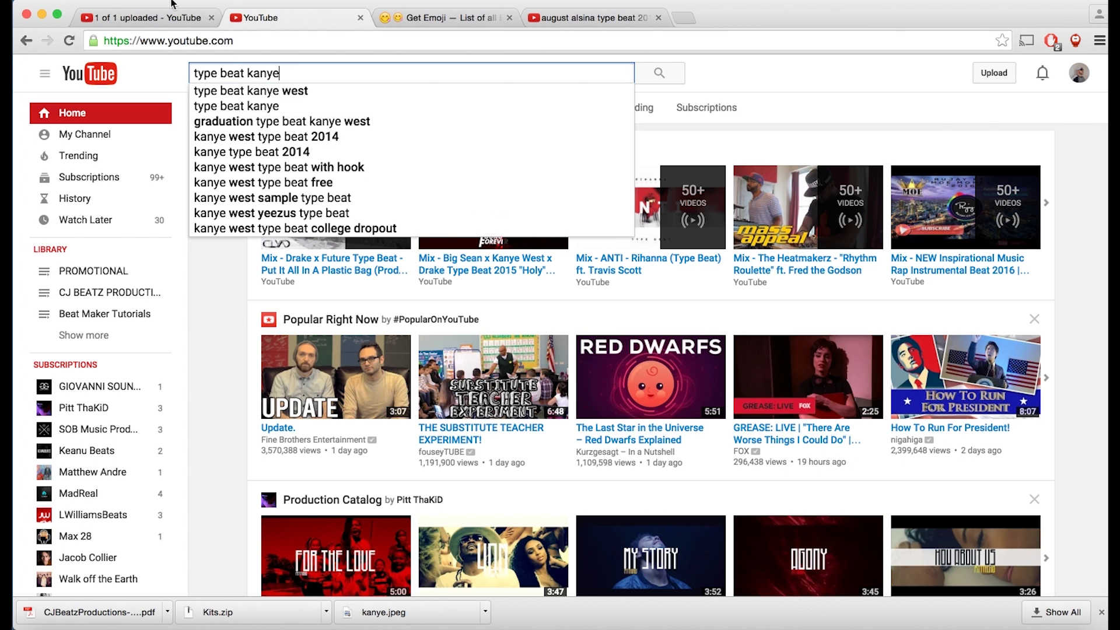
left_click(164, 18)
type("type beat kanye")
key("Return")
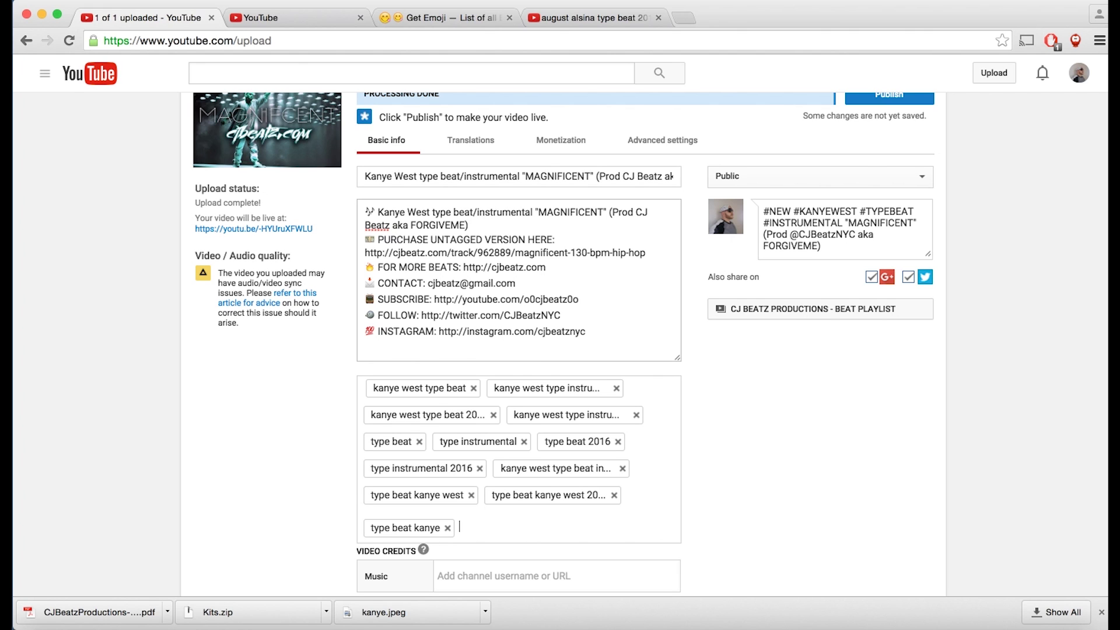
Step: Recheck the suggestions for "type beat kanye" on the other page, then add the video tag "kanye west" on the upload page
left_click(262, 17)
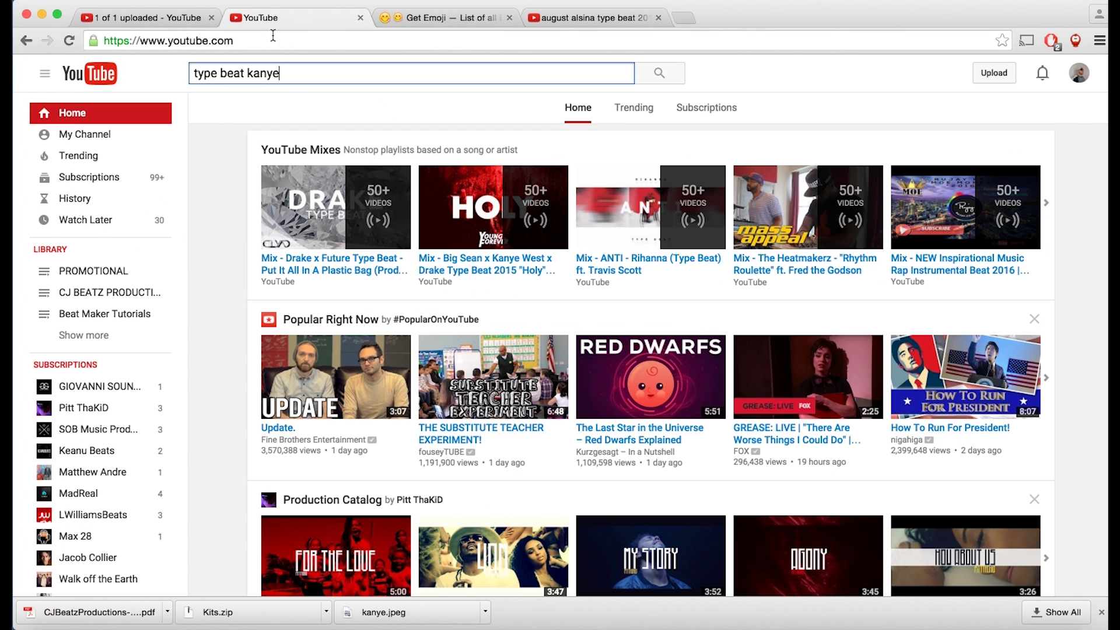
left_click(299, 76)
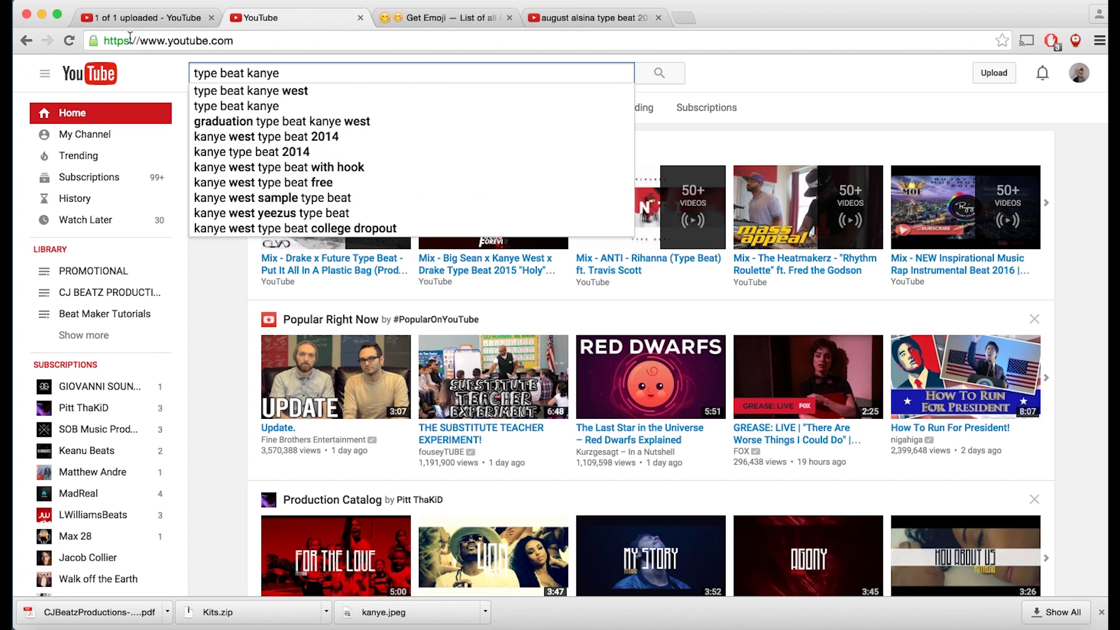
left_click(151, 21)
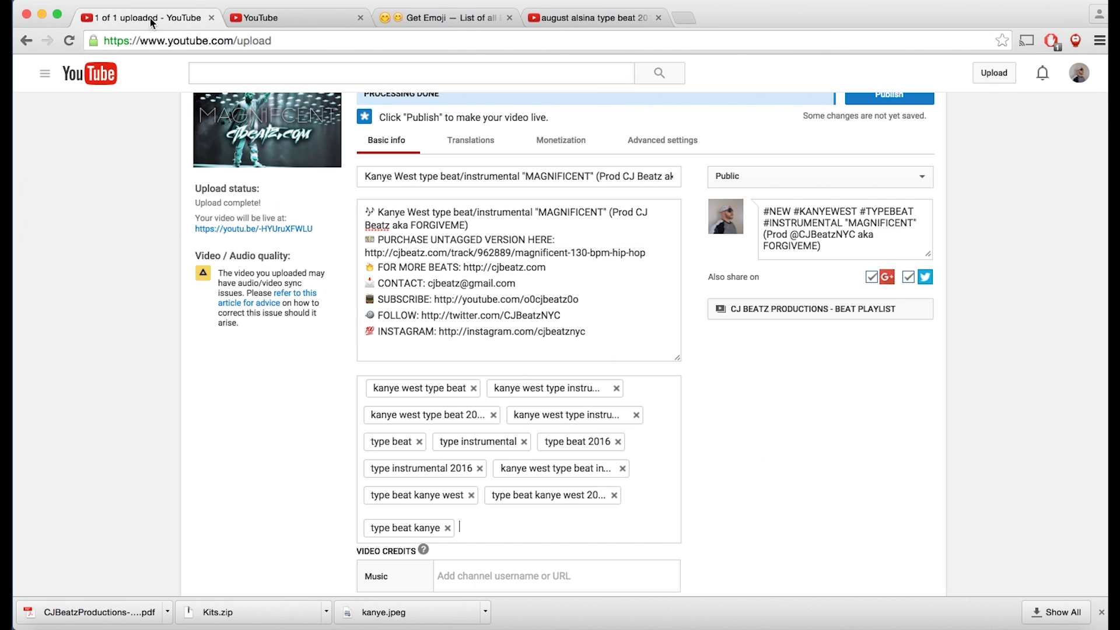
scroll(514, 472, "down", 2)
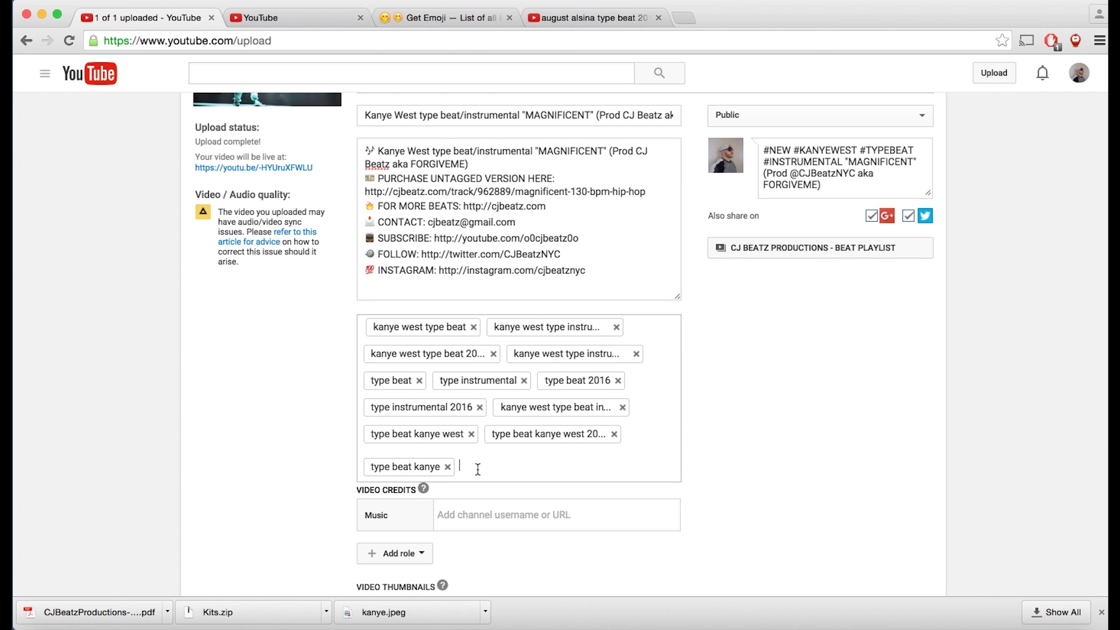
type("kanye west")
key("Return")
type("ty")
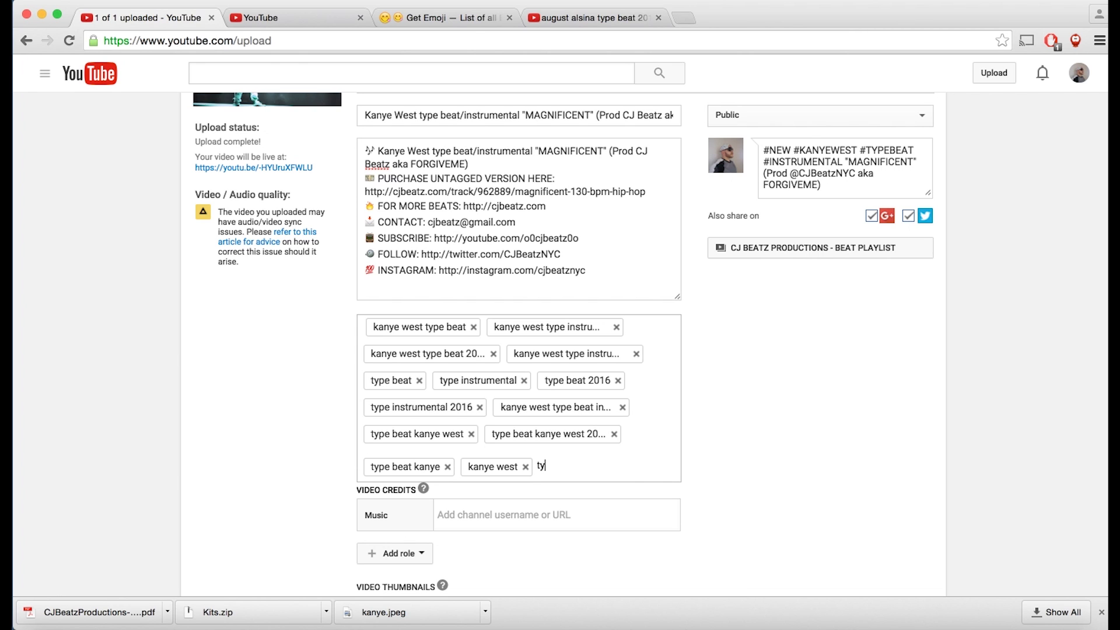
key("BackSpace")
key("BackSpace")
Step: Add the single-word video tags "hot", "new" and "2016"
type("hot")
key("Return")
type("new")
key("Return")
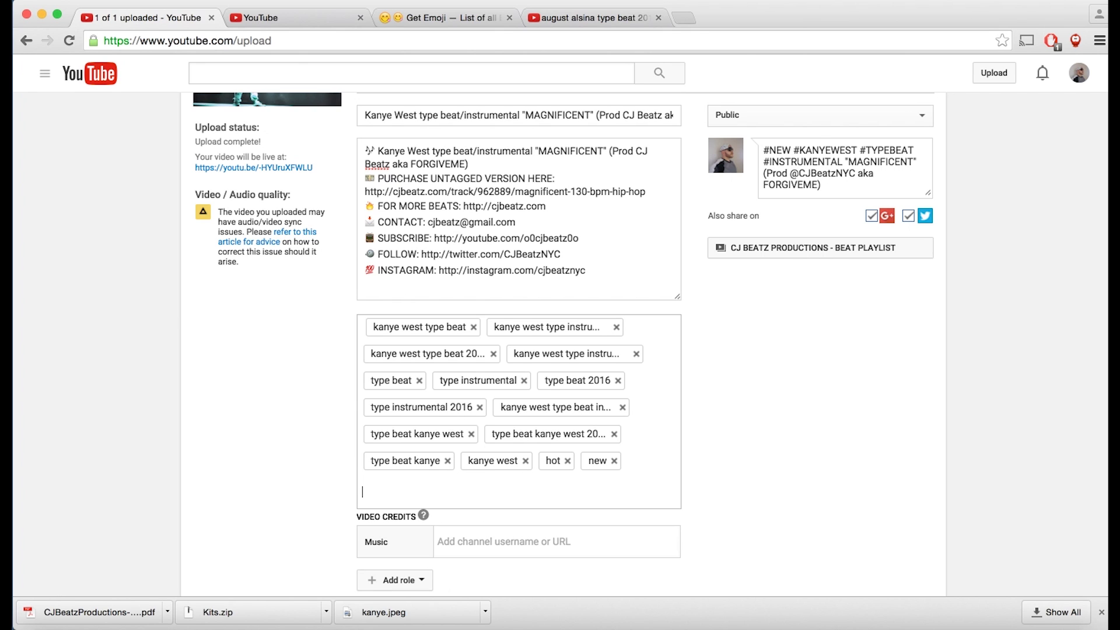
type("2016")
key("Return")
Step: Review the completed tags, then choose the Music role under the video credits
scroll(450, 405, "up", 3)
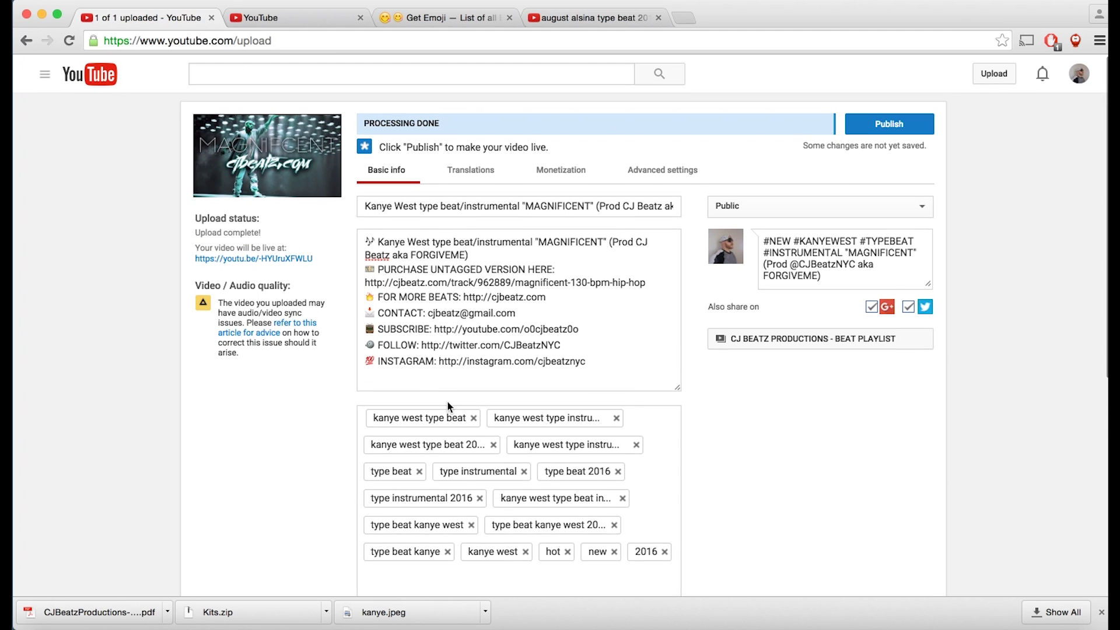
scroll(448, 402, "down", 2)
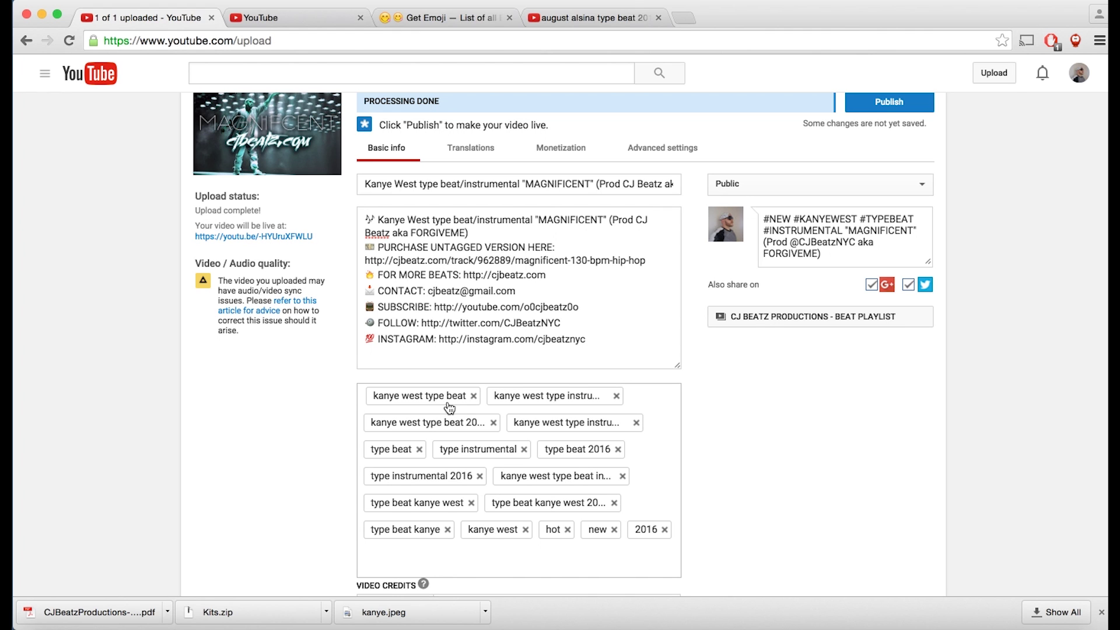
scroll(450, 407, "down", 3)
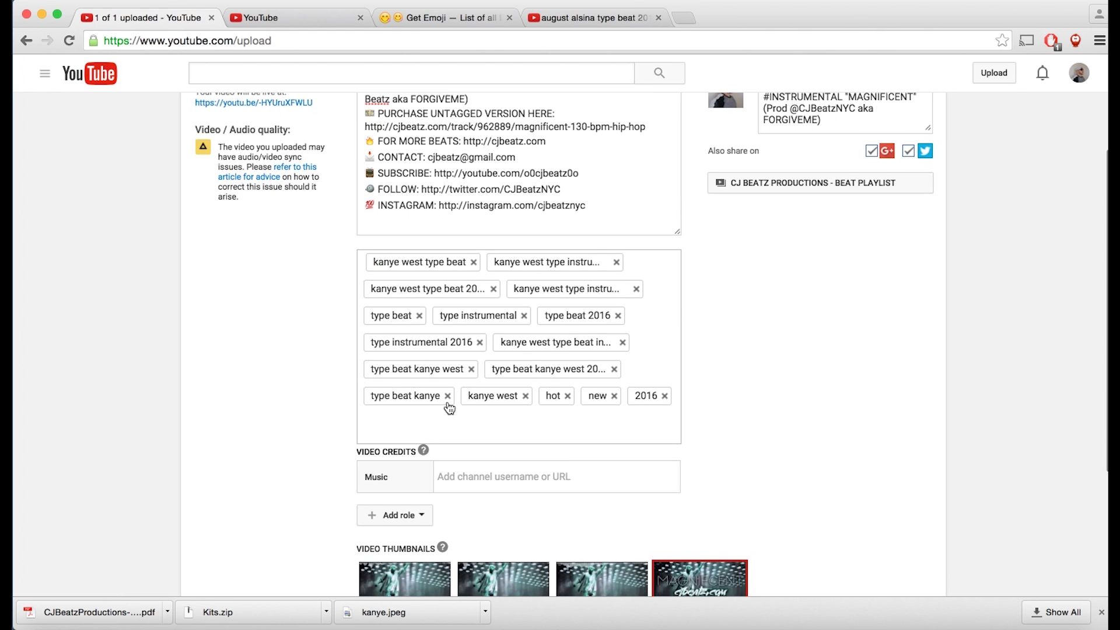
left_click(448, 402)
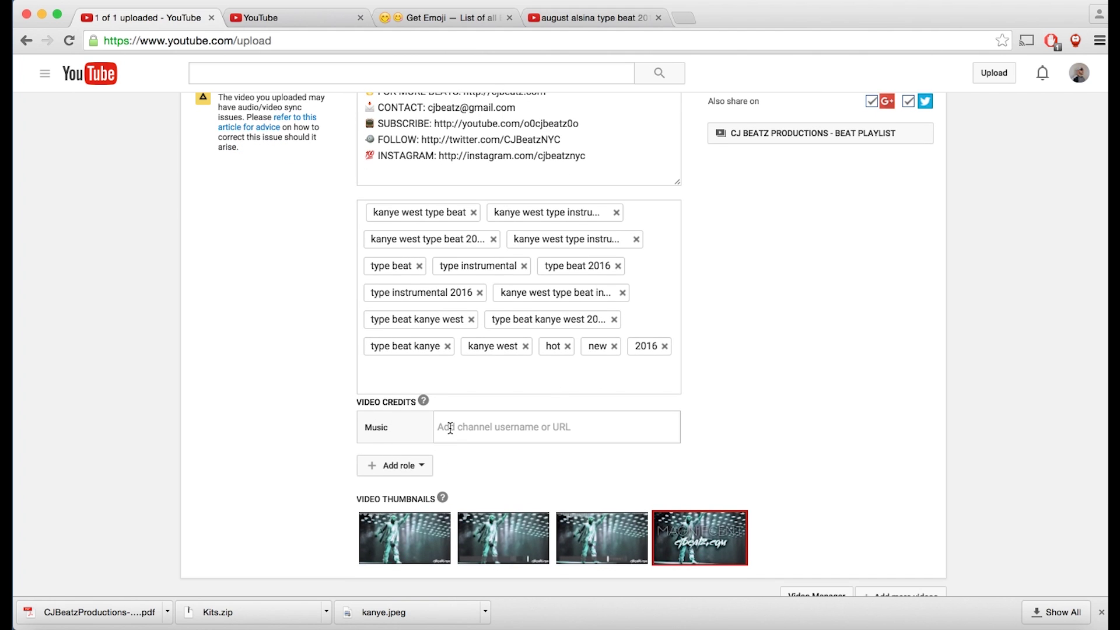
left_click(397, 468)
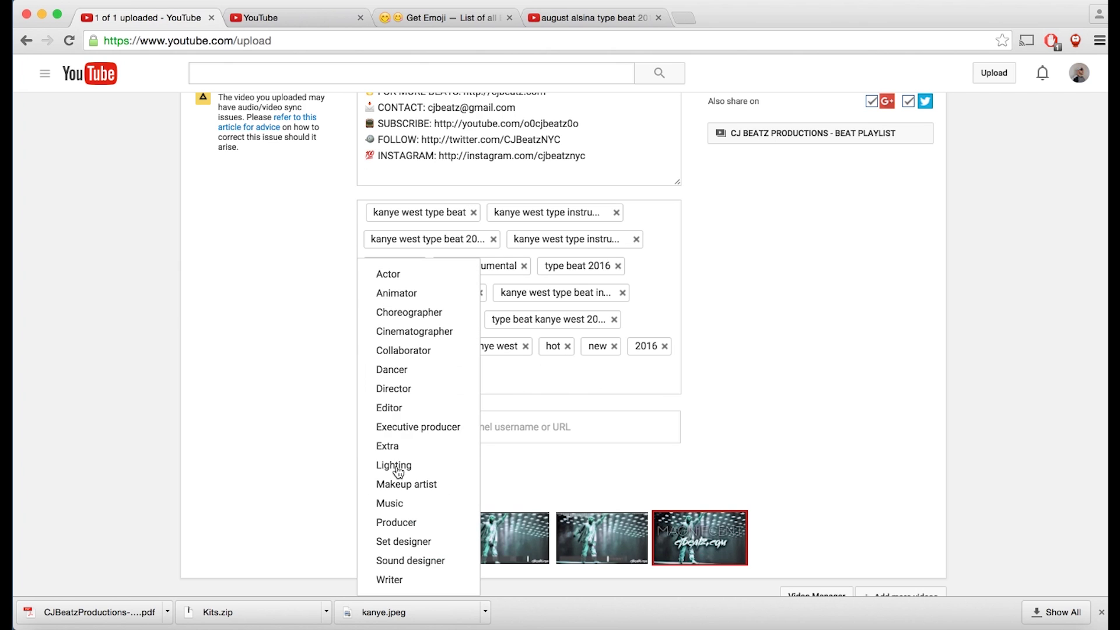
left_click(383, 505)
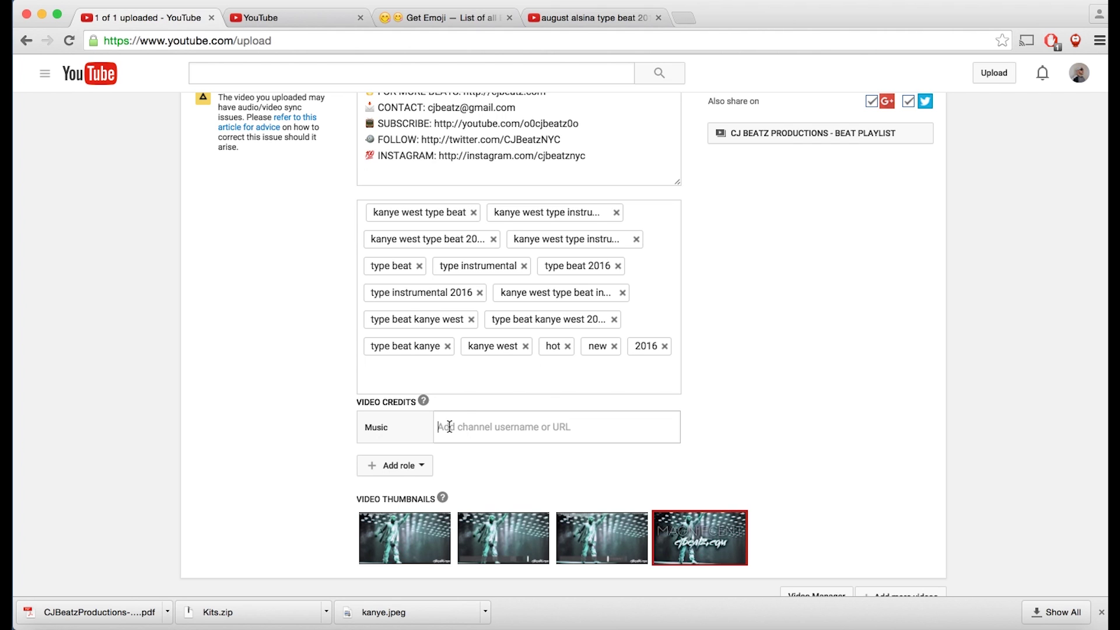
scroll(449, 427, "up", 3)
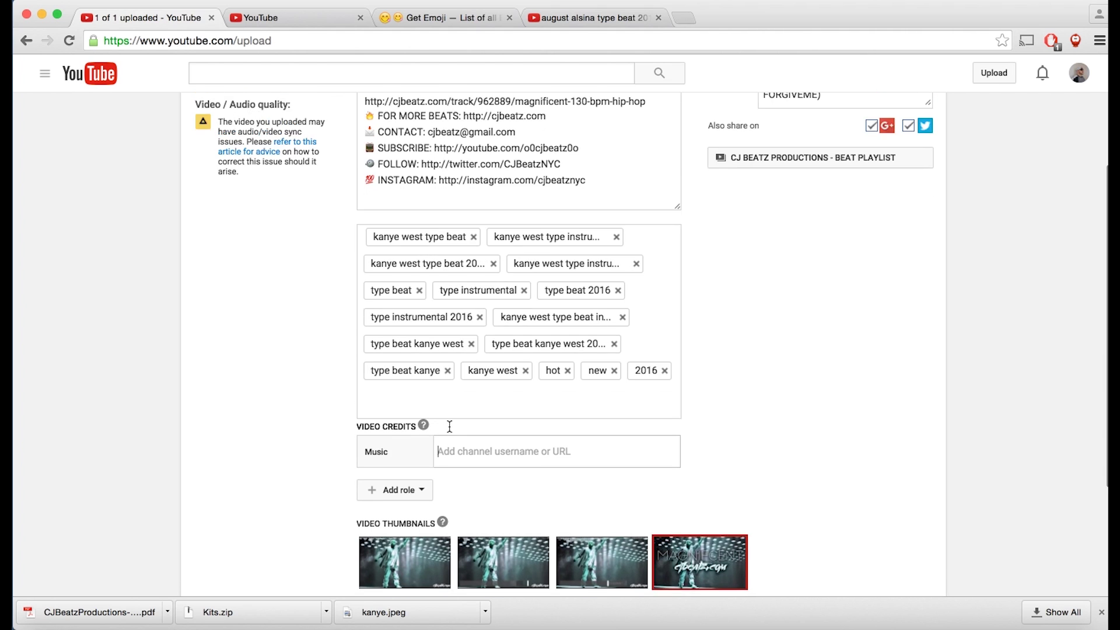
scroll(583, 455, "down", 5)
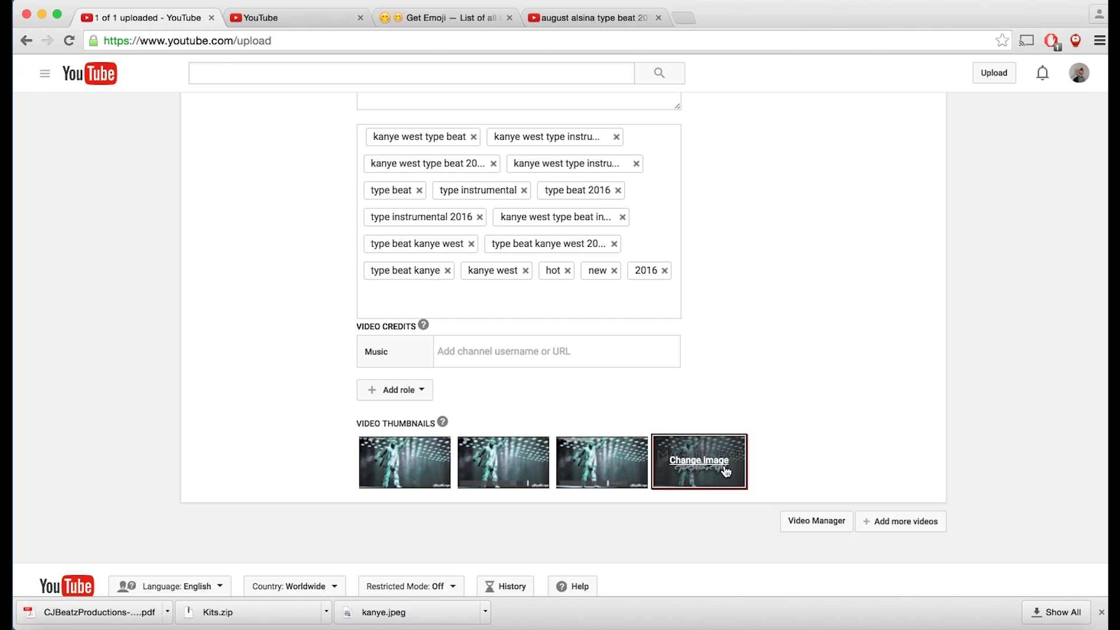
scroll(727, 471, "up", 5)
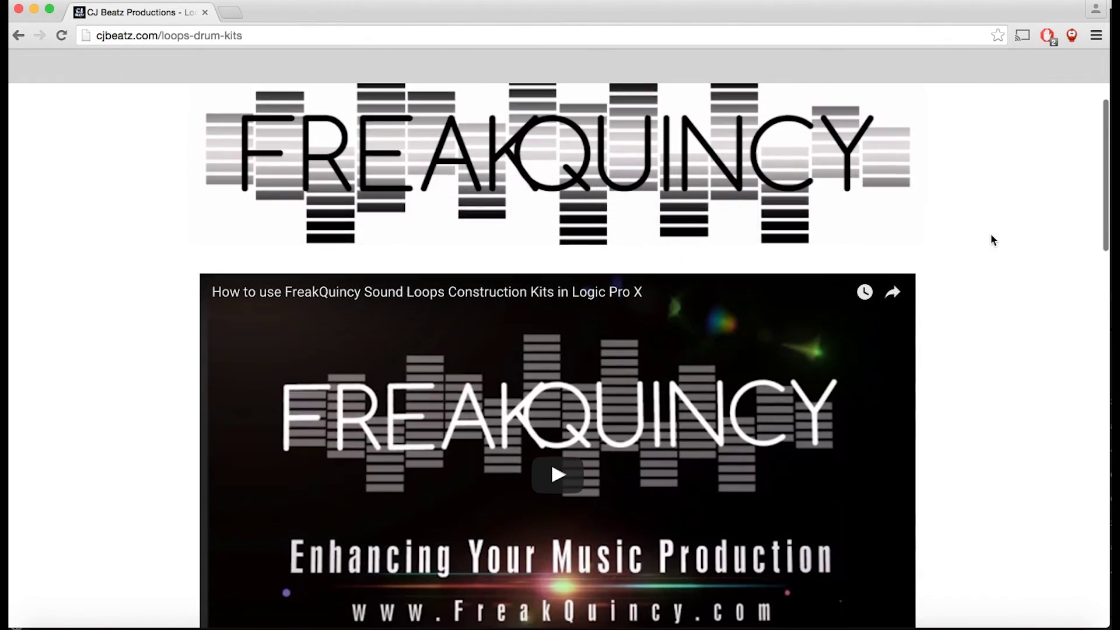
scroll(993, 239, "down", 5)
scroll(992, 238, "down", 10)
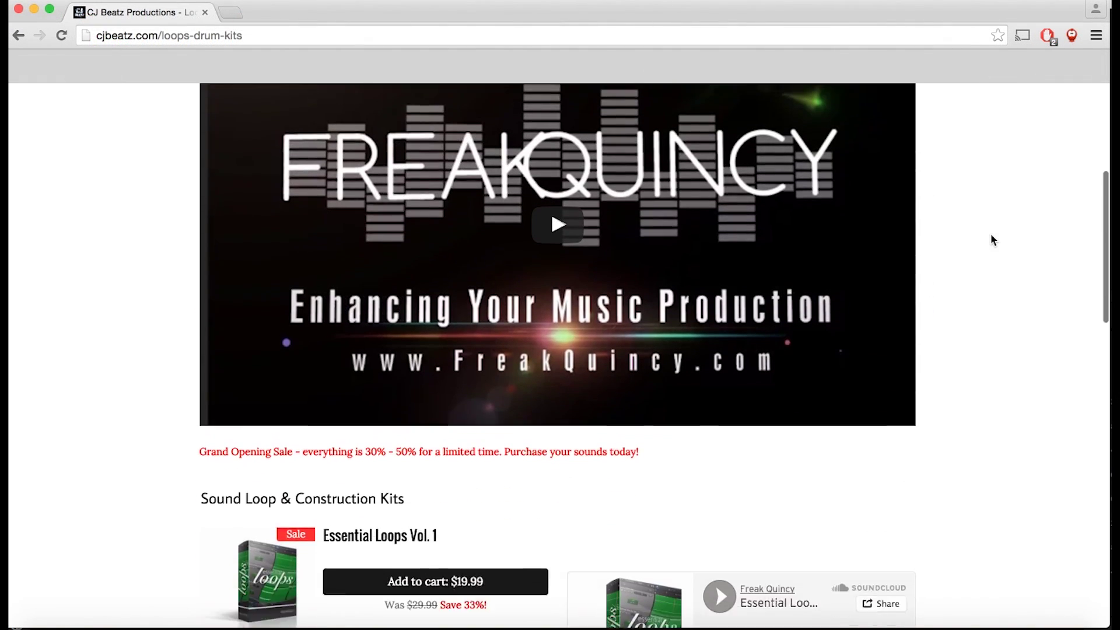
scroll(993, 240, "down", 9)
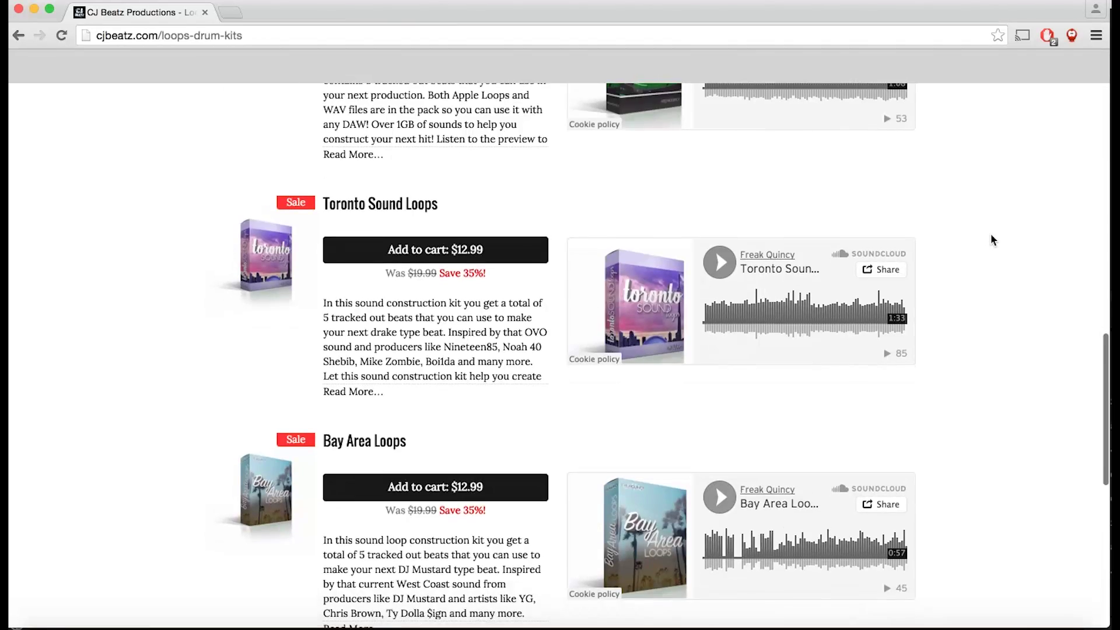